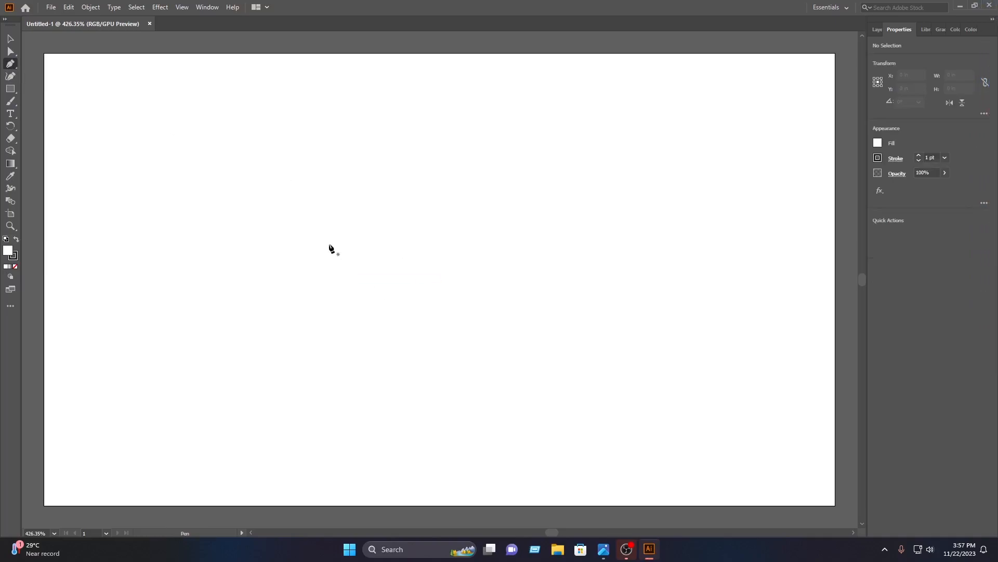
Draw with the Pen tool a wavy lower edge running to a pointed tip, and start the upper edge back from it
left_click(338, 238)
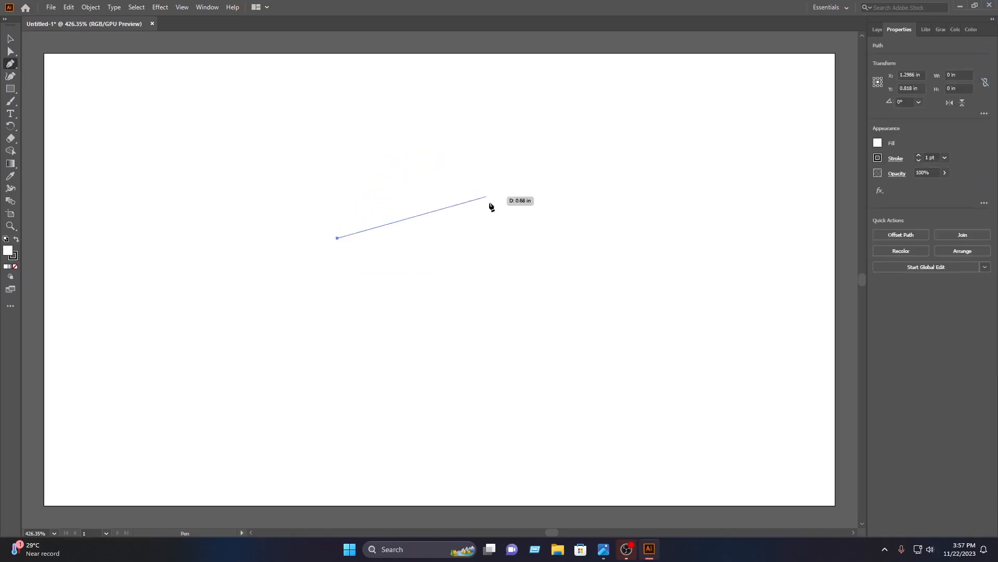
left_click_drag(493, 224, 597, 356)
mouse_move(664, 206)
left_mouse_down()
mouse_move(677, 182)
mouse_move(441, 127)
mouse_move(505, 156)
mouse_move(515, 165)
mouse_move(507, 183)
mouse_move(514, 170)
left_mouse_up()
mouse_move(513, 169)
left_mouse_down()
mouse_move(495, 18)
mouse_move(492, 276)
mouse_move(480, 264)
mouse_move(520, 311)
mouse_move(492, 332)
mouse_move(505, 333)
left_mouse_up()
Complete the upper curve back past the start and close the path as a wave about 1.7 in wide and 0.99 in tall
key("ctrl+minus")
key("ctrl+minus")
key("ctrl+minus")
key("ctrl+minus")
key("ctrl+minus")
key("ctrl+minus")
key("ctrl+plus")
key("ctrl+plus")
key("ctrl+plus")
key("ctrl+plus")
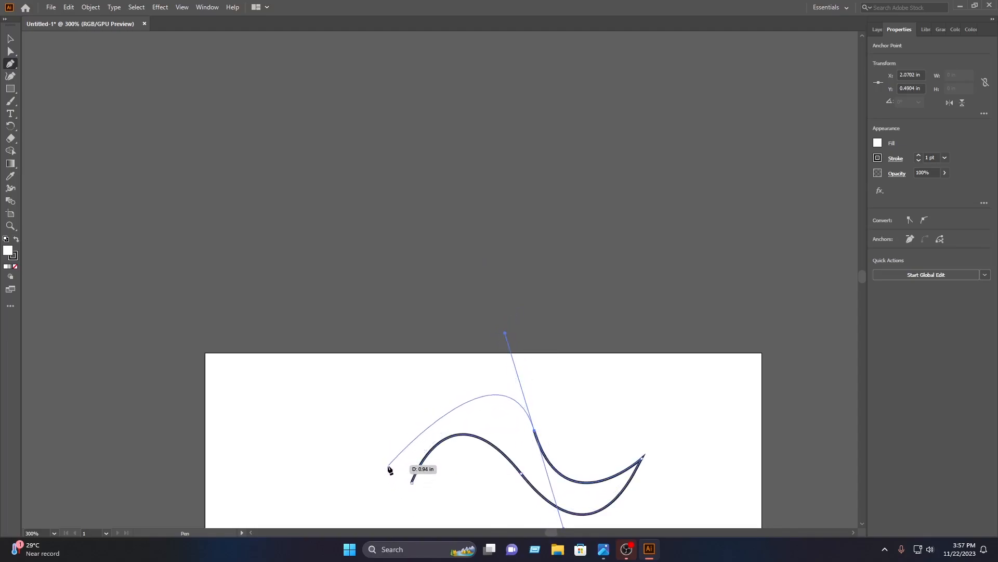
left_click_drag(380, 486, 359, 431)
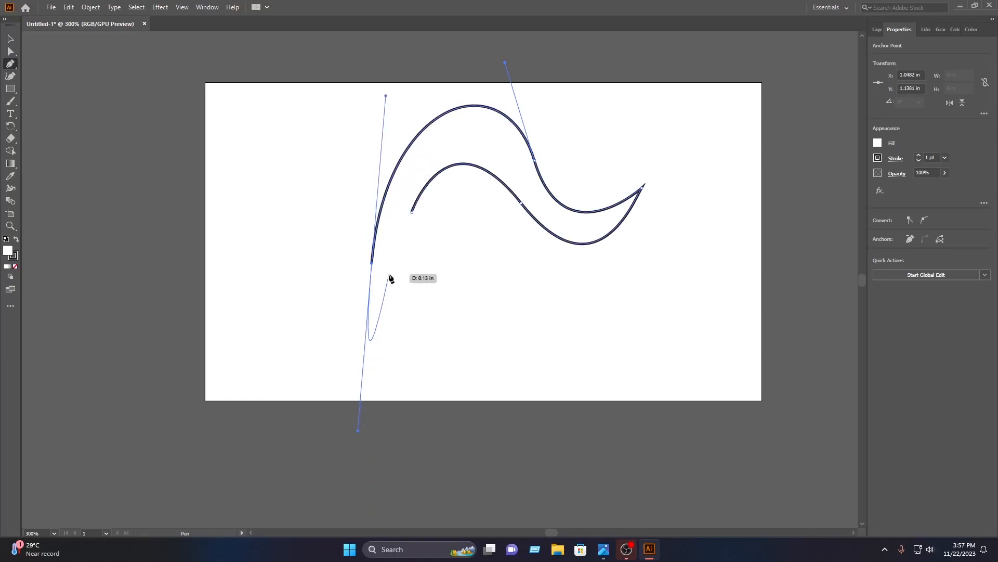
left_click(373, 264)
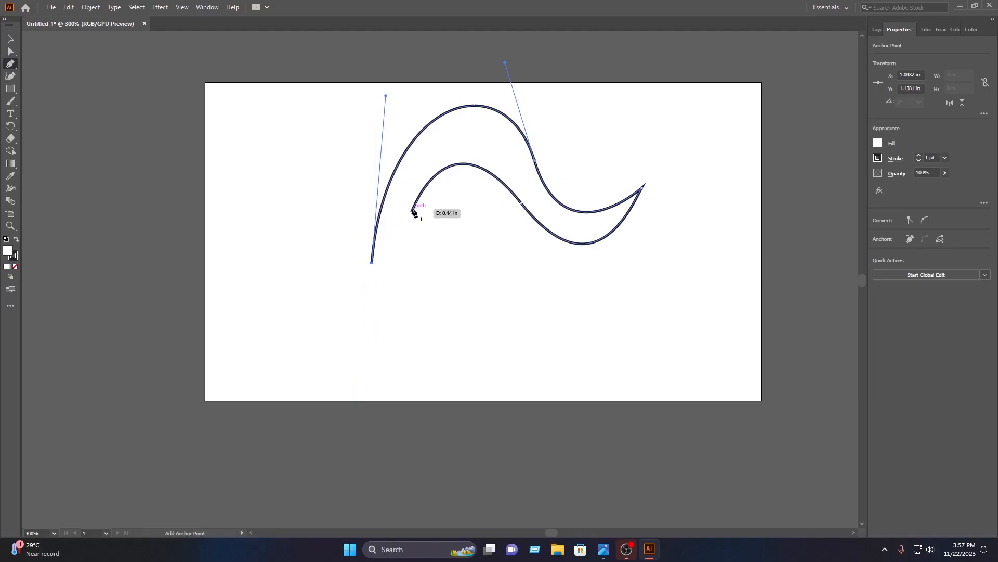
left_click_drag(412, 212, 425, 179)
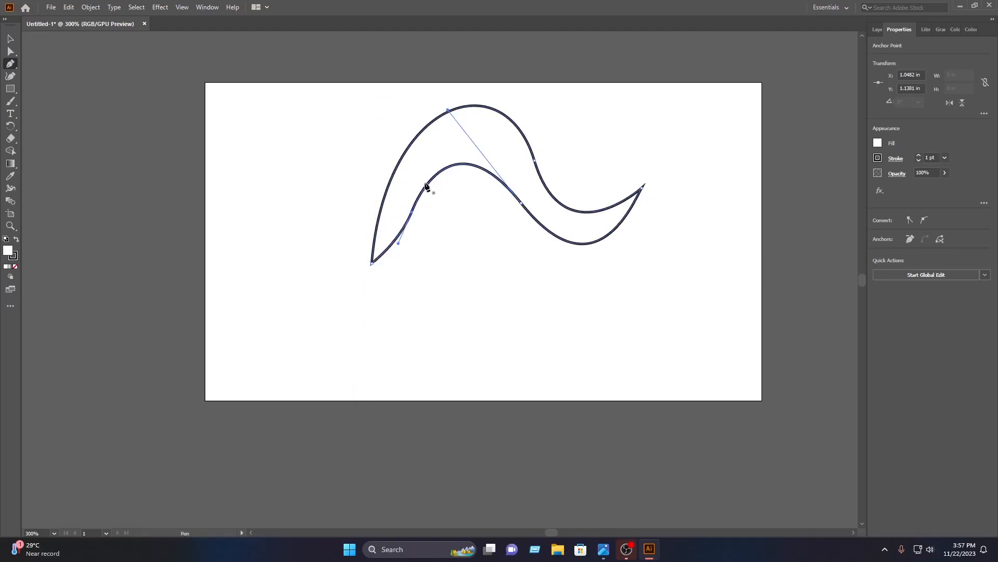
left_click(10, 39)
left_click(268, 104)
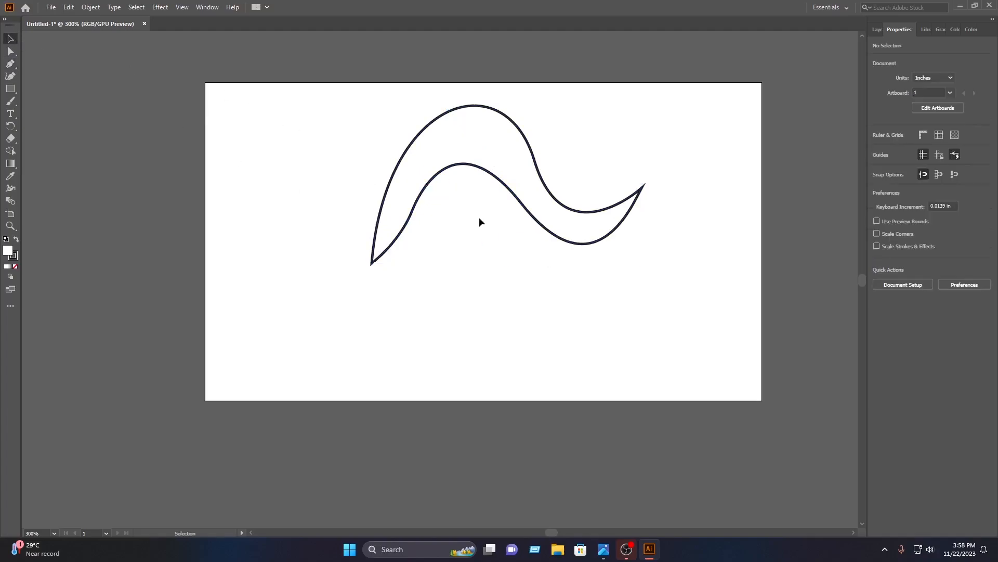
Duplicate the wave shape and place the copy just below the original
left_click(563, 205)
left_click_drag(565, 204, 544, 292)
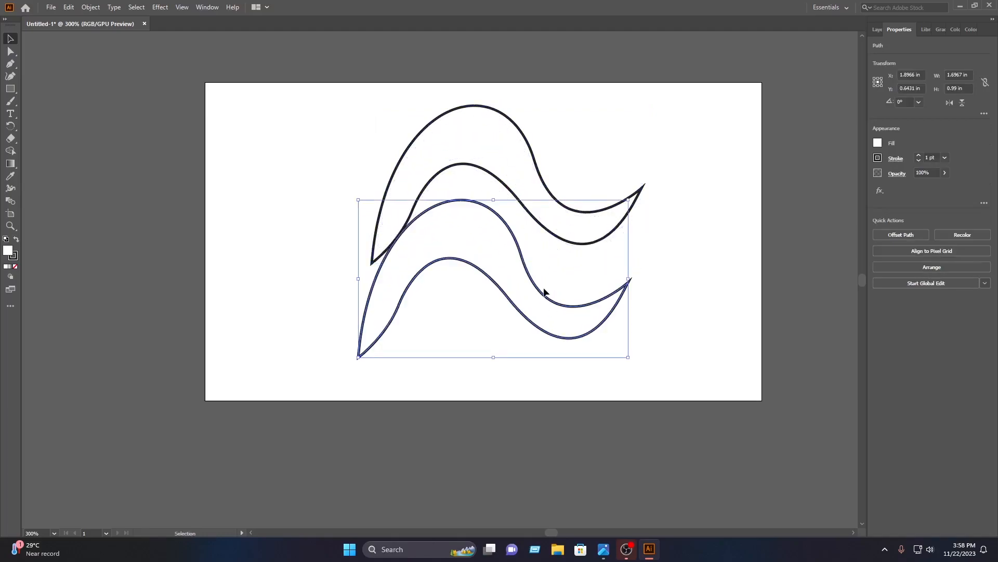
left_click(707, 325)
Flip the copied wave vertically and horizontally, size it about 1.76 by 0.92 in, and position it to the lower left of the original
left_click(458, 241)
left_click_drag(493, 199, 478, 484)
left_click_drag(630, 423, 159, 421)
left_click_drag(317, 447, 535, 276)
left_click_drag(396, 213, 395, 196)
left_click_drag(477, 272, 410, 270)
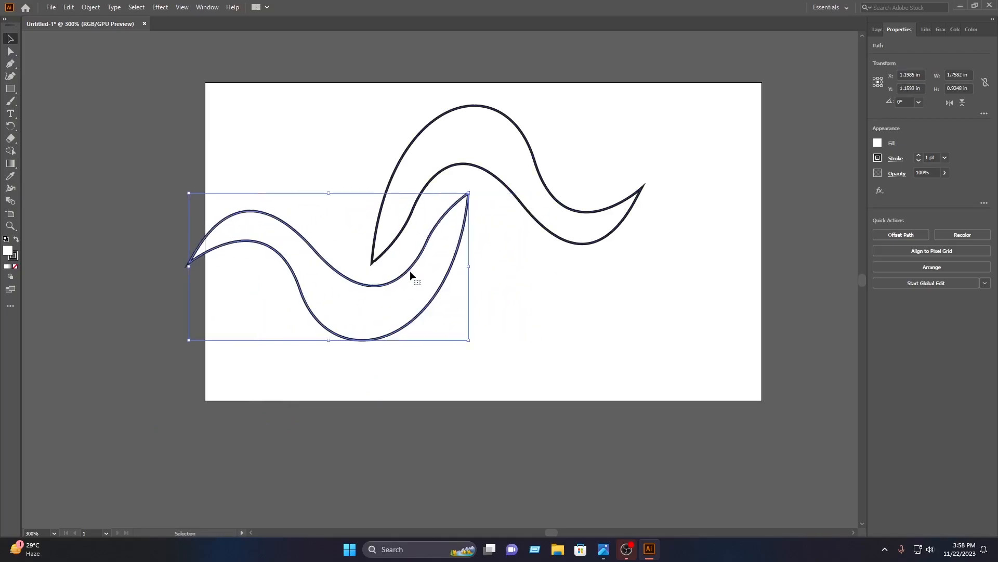
Move both waves together to the right so they lie on the artboard
left_click(673, 296)
left_click_drag(631, 346, 276, 125)
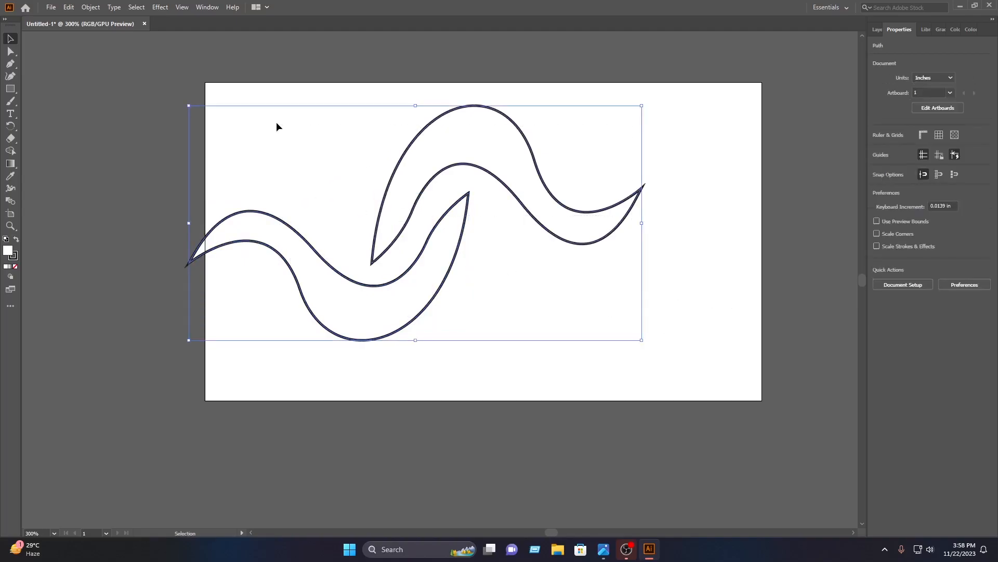
left_click_drag(414, 170, 526, 182)
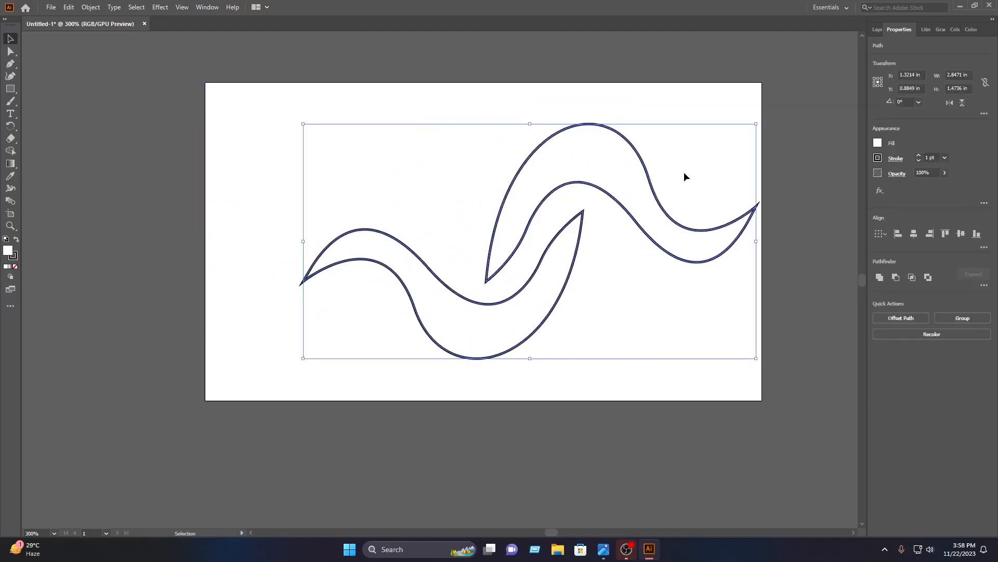
left_click(835, 158)
Fill the upper-right wave with cyan and remove its stroke
left_click(653, 222)
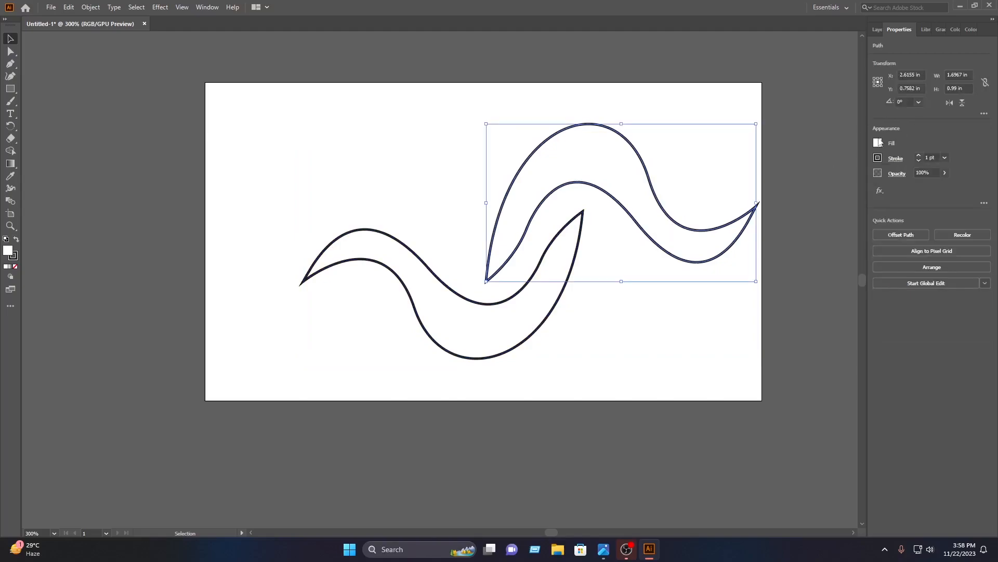
left_click(878, 143)
left_click(817, 180)
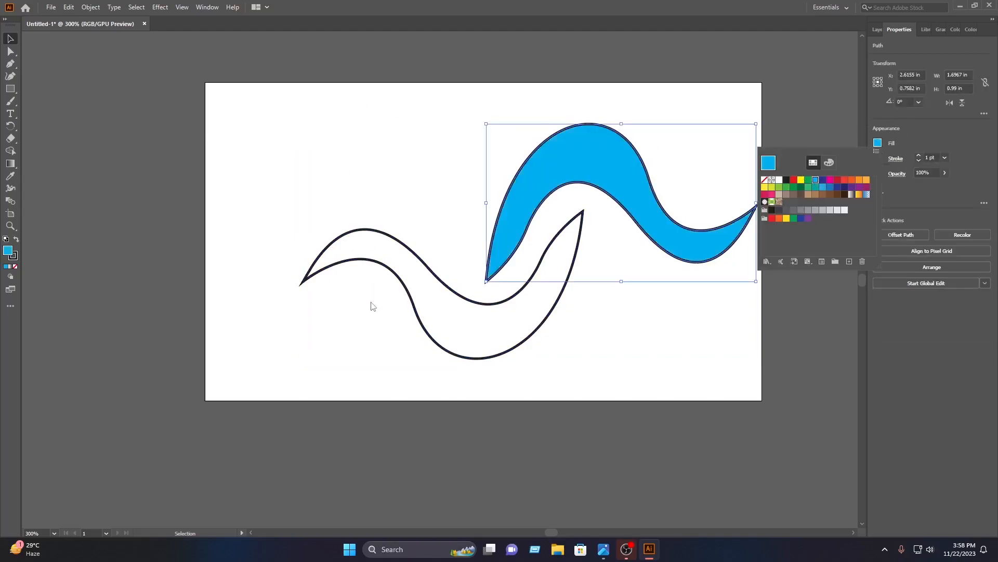
key("Escape")
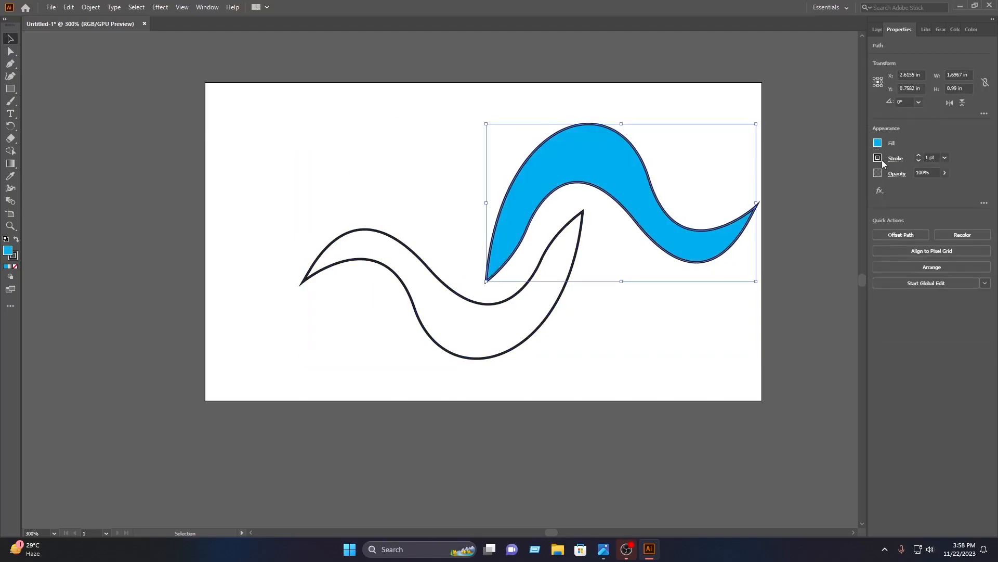
left_click(878, 158)
left_click(764, 194)
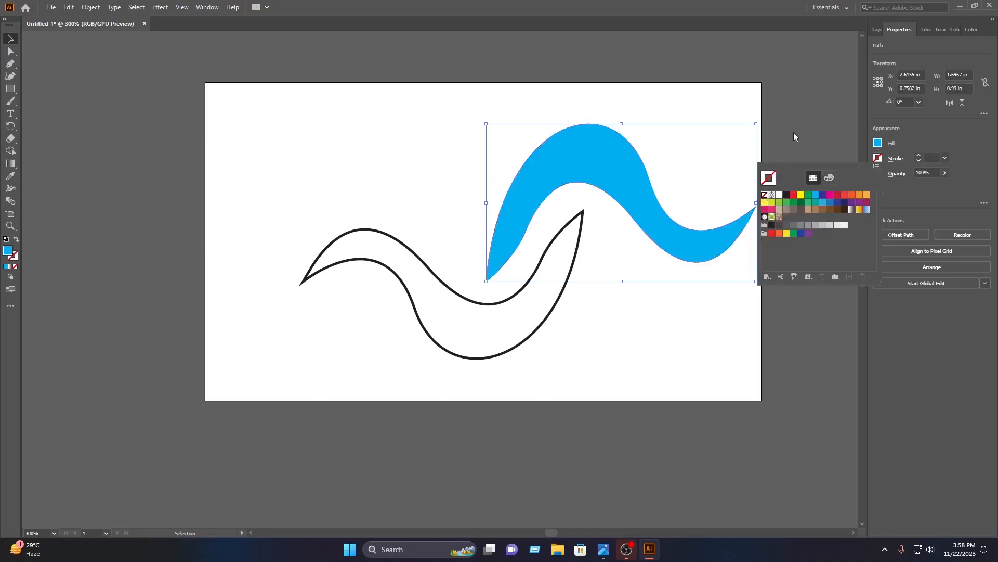
key("Escape")
Fill the lower-left wave with the same cyan and remove its stroke
left_click(473, 335)
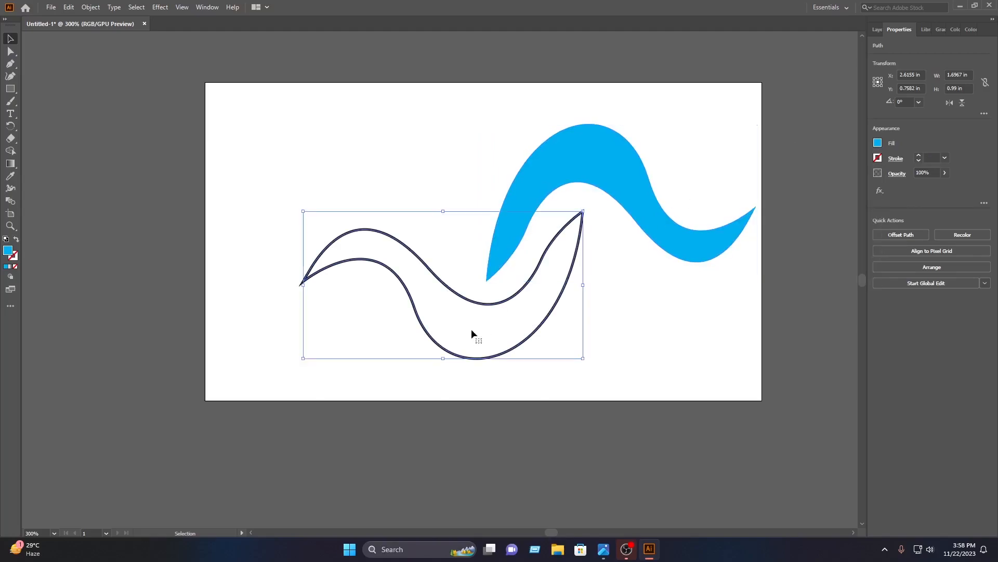
left_click(878, 142)
left_click(819, 182)
key("Escape")
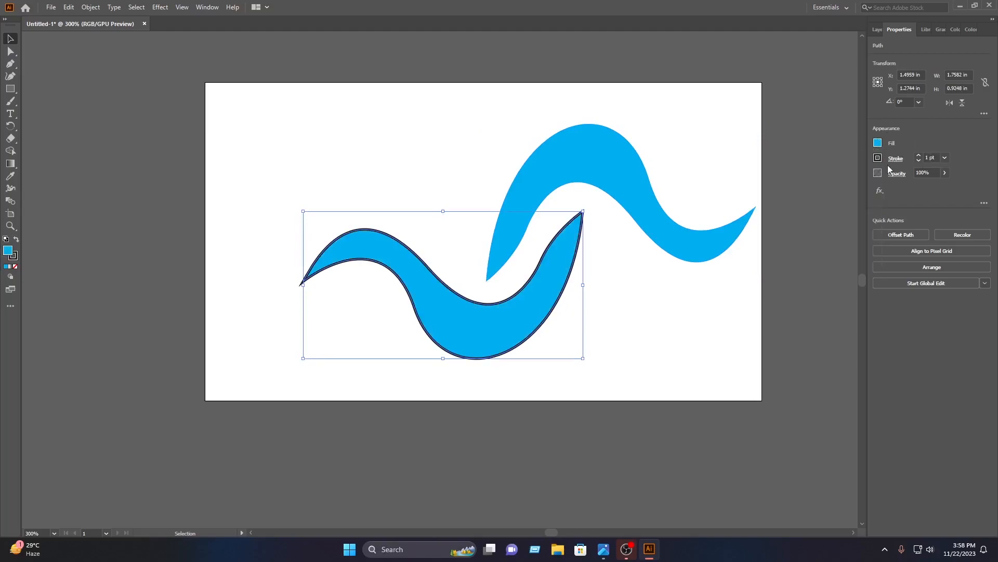
left_click(877, 158)
left_click(764, 195)
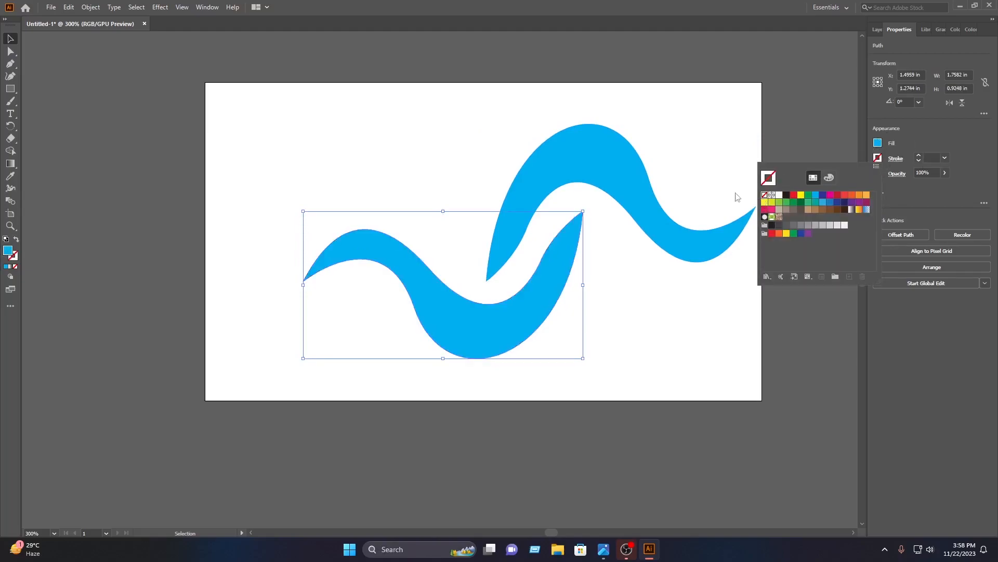
key("Escape")
Scale both waves down together to about 2.15 by 1.11 in and centre them on the artboard
left_click_drag(691, 372, 273, 68)
left_click_drag(756, 241, 646, 241)
left_click_drag(530, 200, 555, 199)
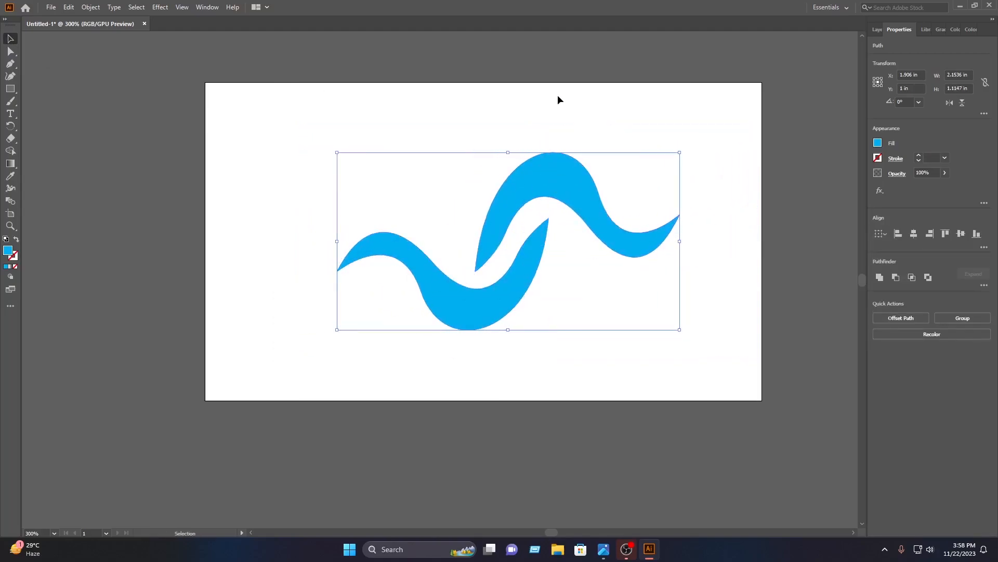
left_click(557, 98)
Nudge the lower-left wave two increments to the left, away from the upper-right wave
left_click(532, 270)
key("Left")
key("Left")
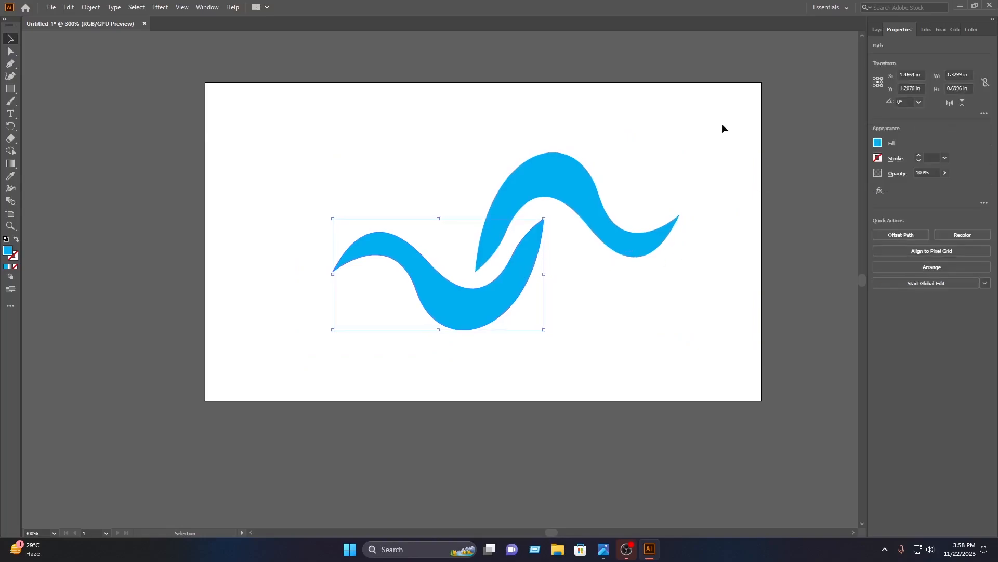
left_click(722, 125)
Rescale the two waves together to about 2.39 in wide and 1.38 in tall and reposition them on the artboard
left_click_drag(645, 292, 522, 147)
left_click_drag(680, 240, 643, 242)
left_click(683, 147)
left_click_drag(579, 294, 382, 126)
left_click_drag(494, 169, 527, 143)
left_click_drag(571, 193, 560, 187)
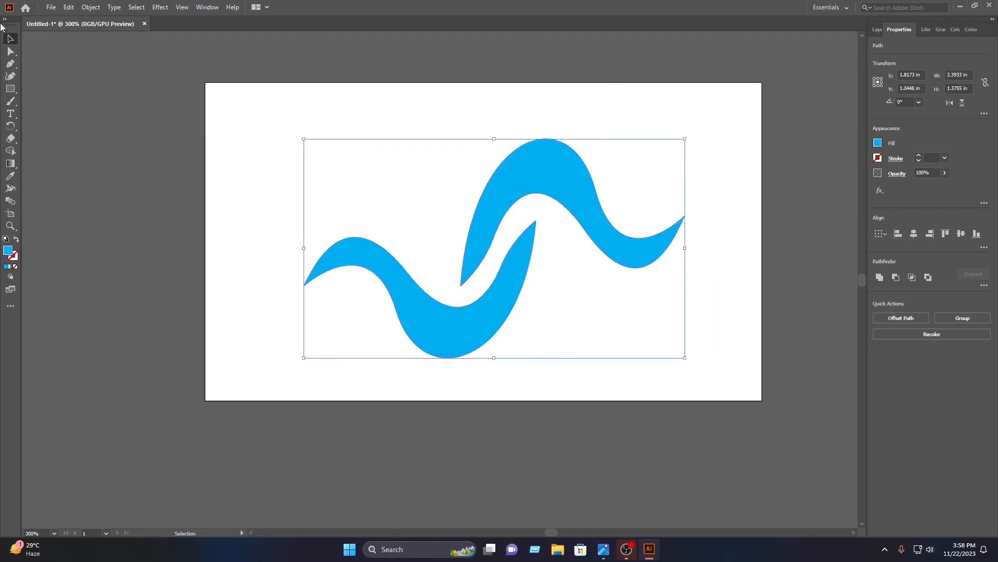
left_click(162, 68)
Draw with the Pen tool a thin cyan crescent, about 0.82 by 0.73 in, in the gap above the lower-left wave
left_click(13, 66)
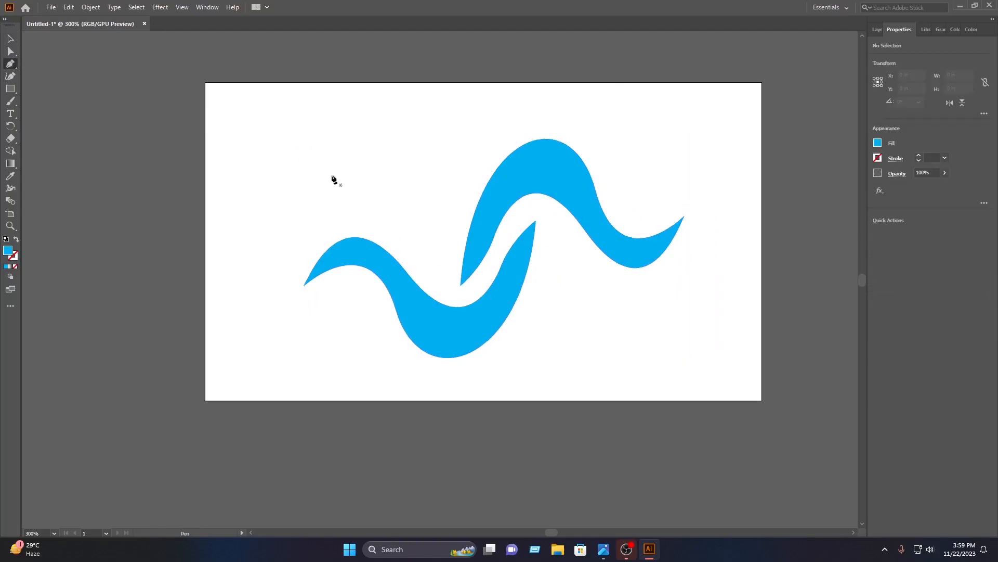
left_click(366, 221)
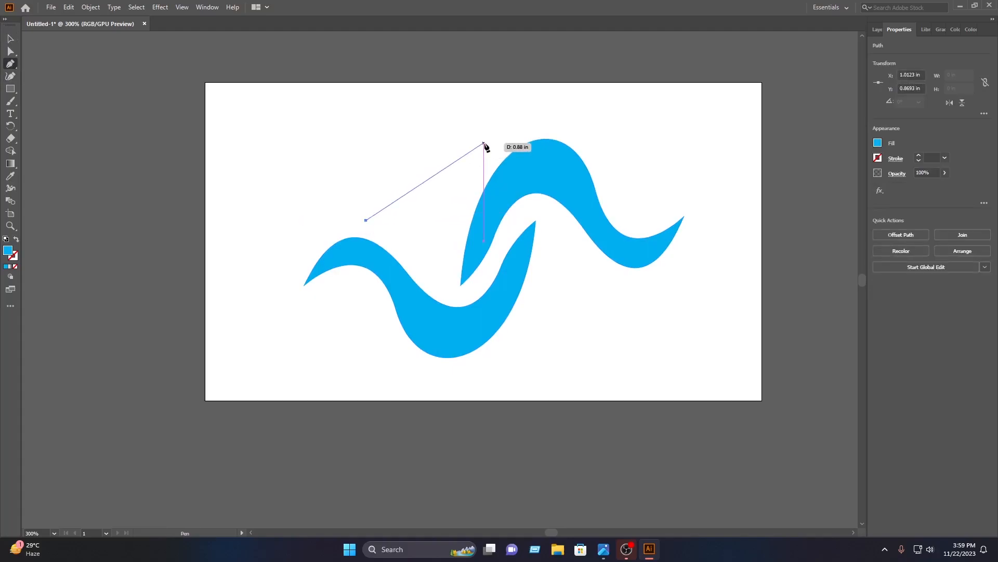
left_click_drag(497, 139, 550, 118)
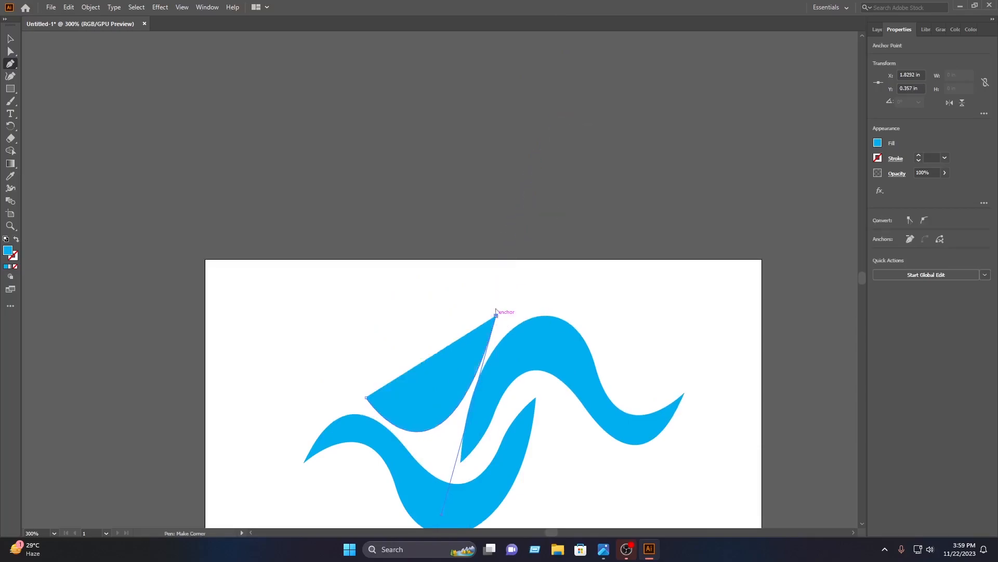
left_click_drag(367, 398, 322, 307)
left_click_drag(270, 336, 282, 322)
left_click(10, 40)
scroll(441, 301, "down", 5)
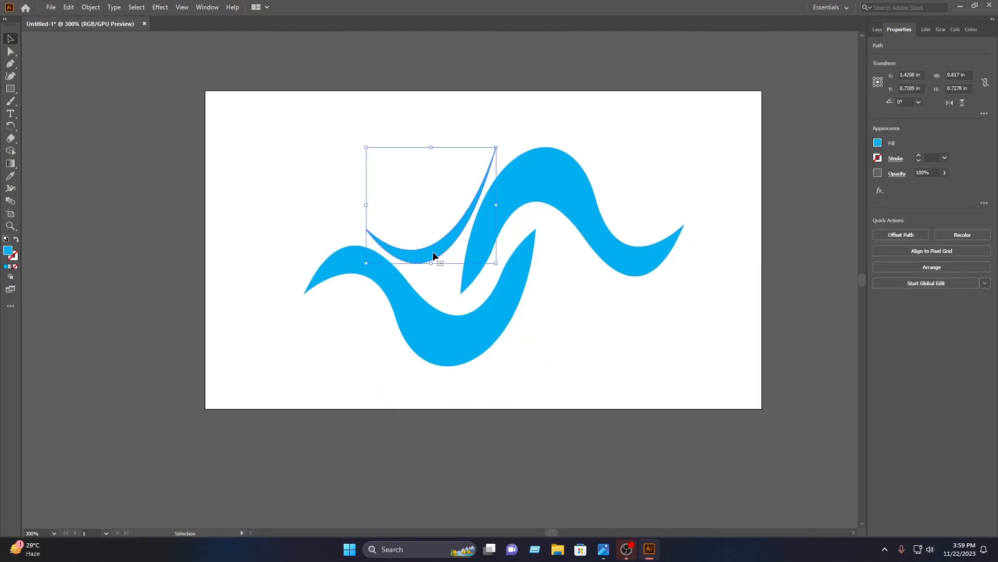
Duplicate the crescent, rotate the copy to about 191.6°, and place it below the upper-right wave
left_click_drag(433, 254, 542, 337, "alt")
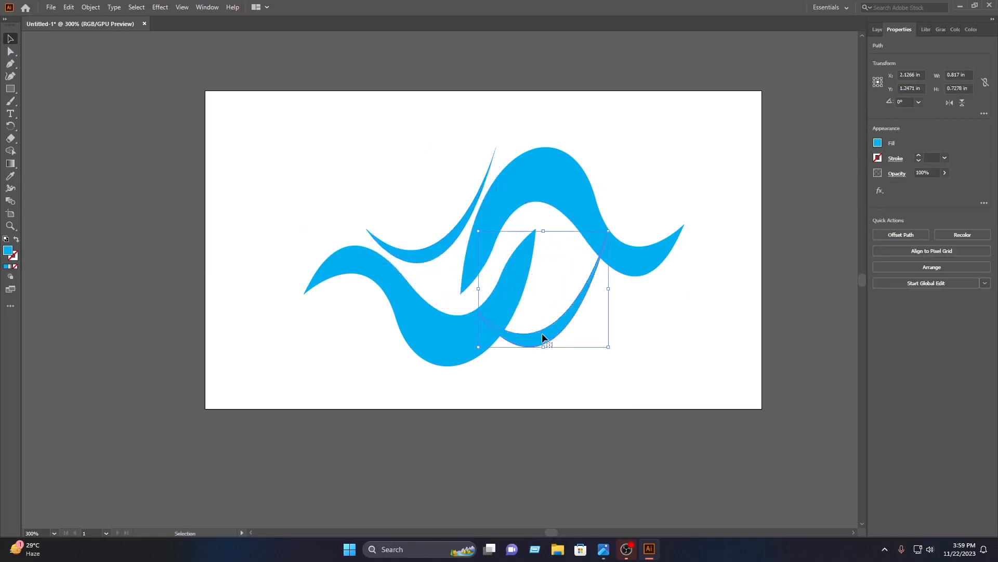
left_click_drag(614, 288, 414, 322)
left_click_drag(550, 241, 571, 268)
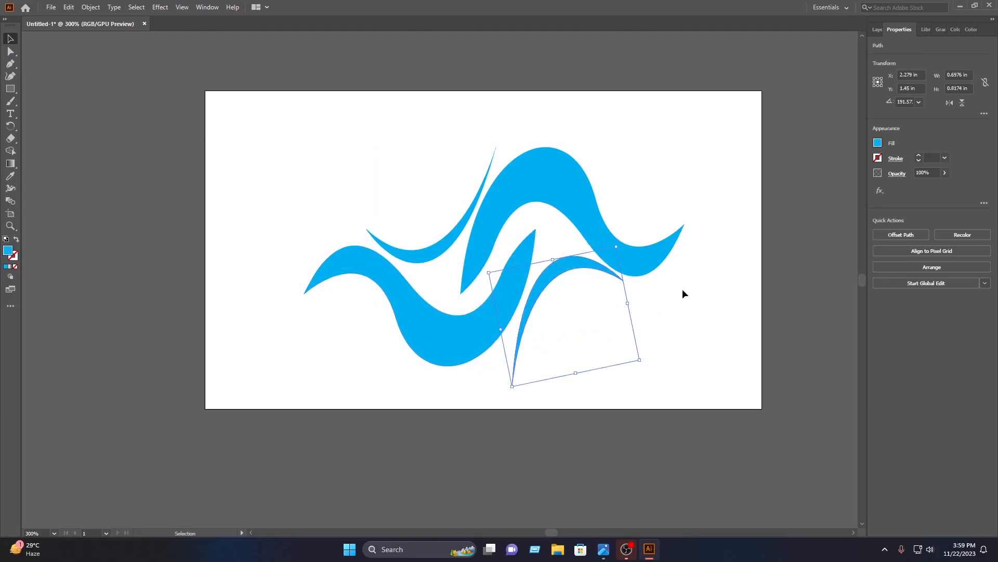
left_click(685, 303)
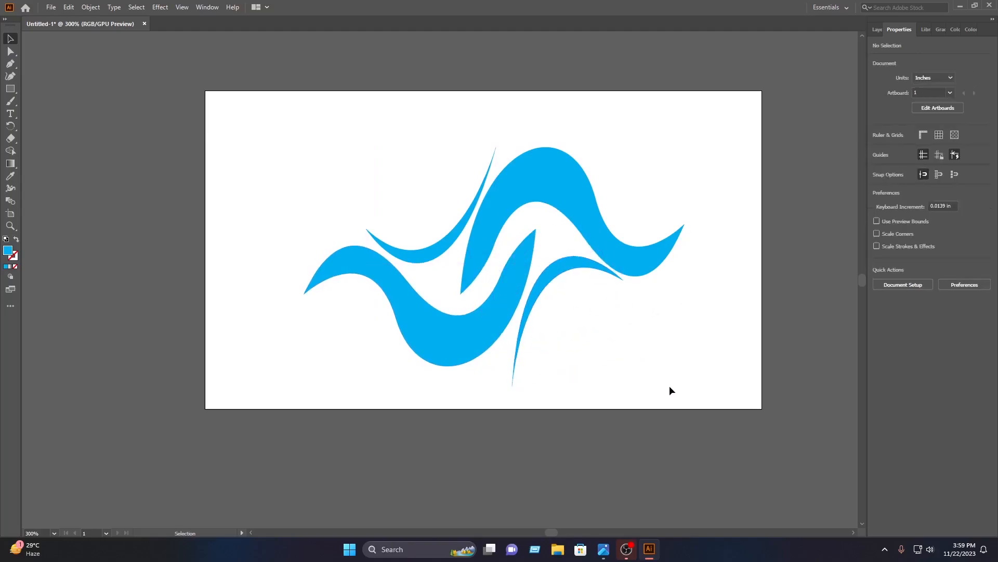
Apply a linear gradient to the upper-right wave and set its right colour stop to cyan
left_click(547, 179)
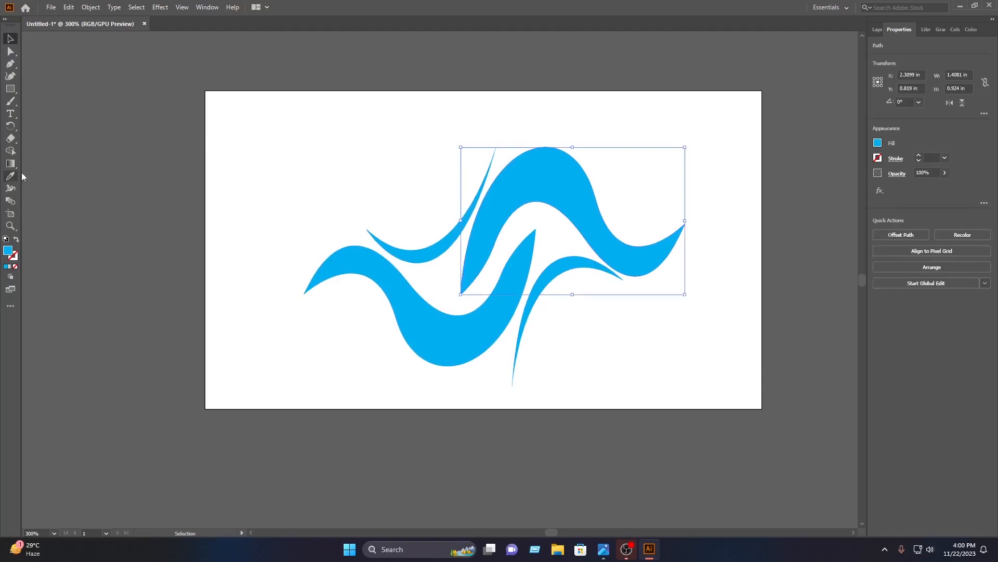
left_click(9, 165)
left_click(574, 187)
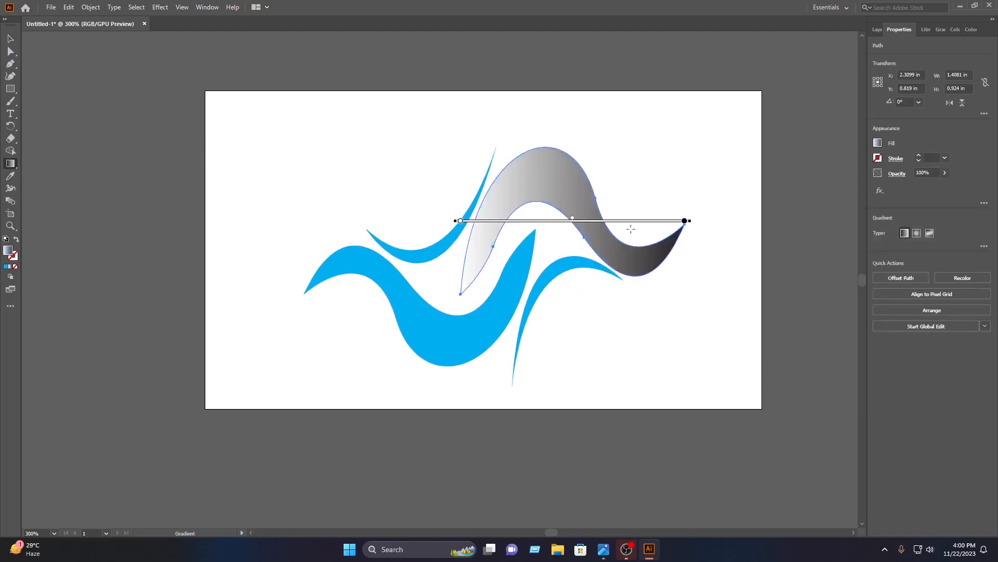
left_click(878, 143)
left_click(816, 181)
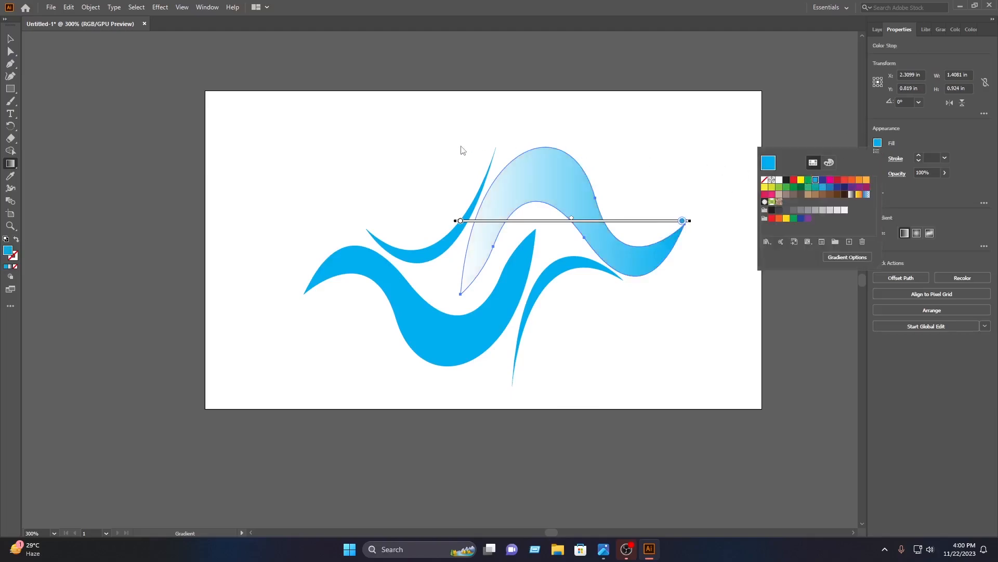
Set the left colour stop of the upper-right wave's gradient to dark blue, then deselect the wave
left_click(461, 225)
double_click(462, 226)
left_click(878, 145)
left_click(878, 144)
left_click(823, 180)
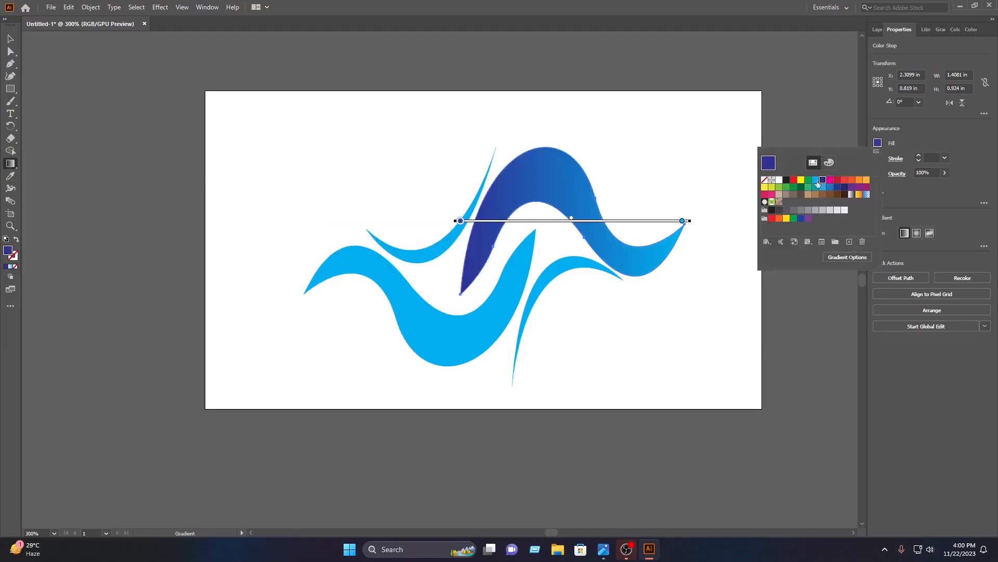
left_click(9, 42)
left_click(10, 41)
left_click(317, 208)
Apply the linear gradient to the lower-left wave and set its left colour stop to magenta
left_click(336, 270)
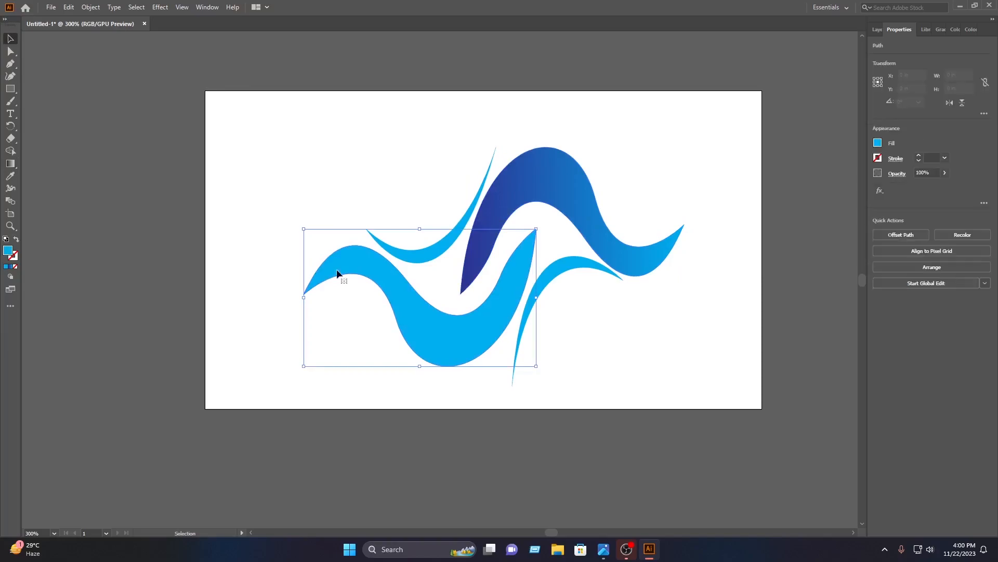
left_click(8, 164)
left_click(416, 334)
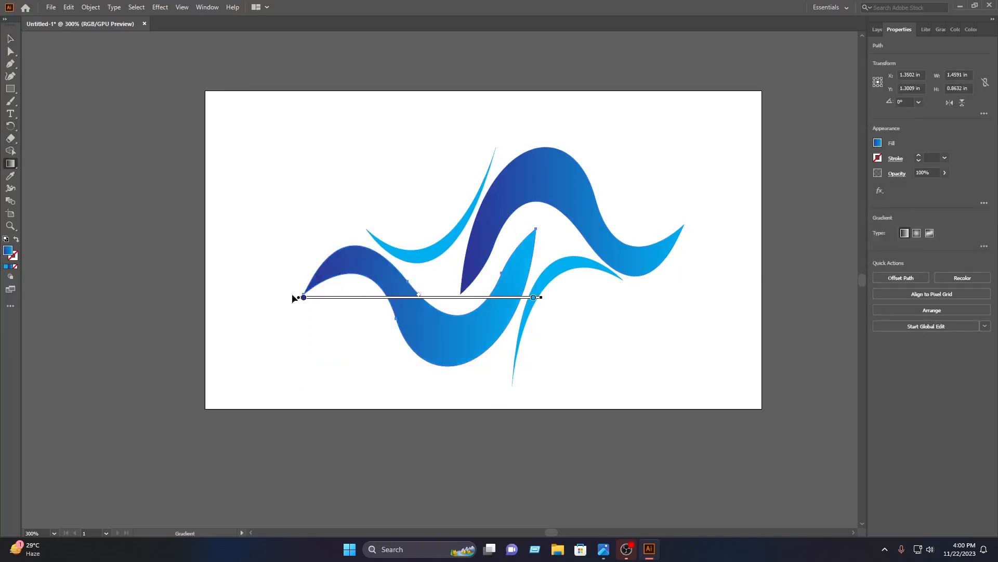
left_click(878, 144)
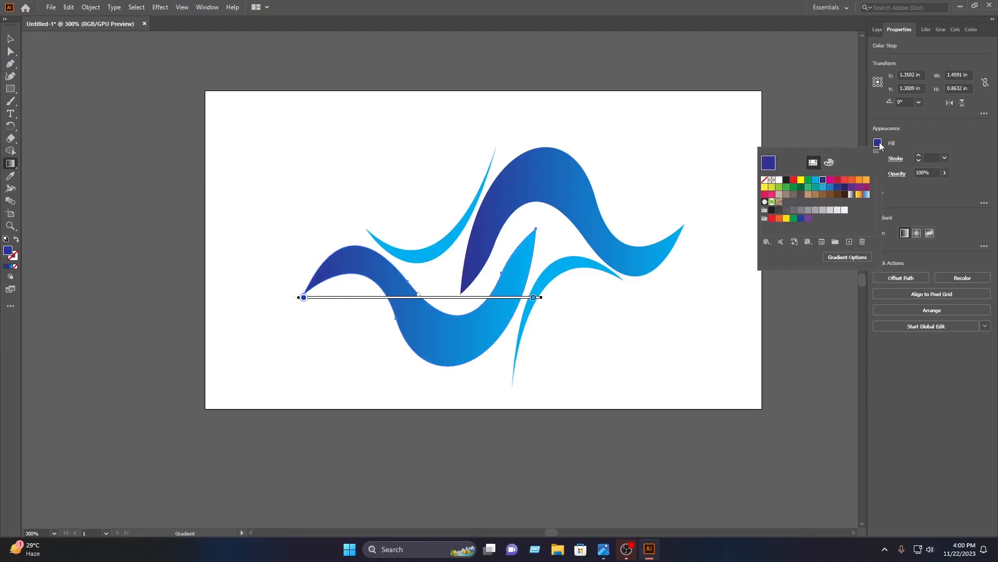
left_click(830, 180)
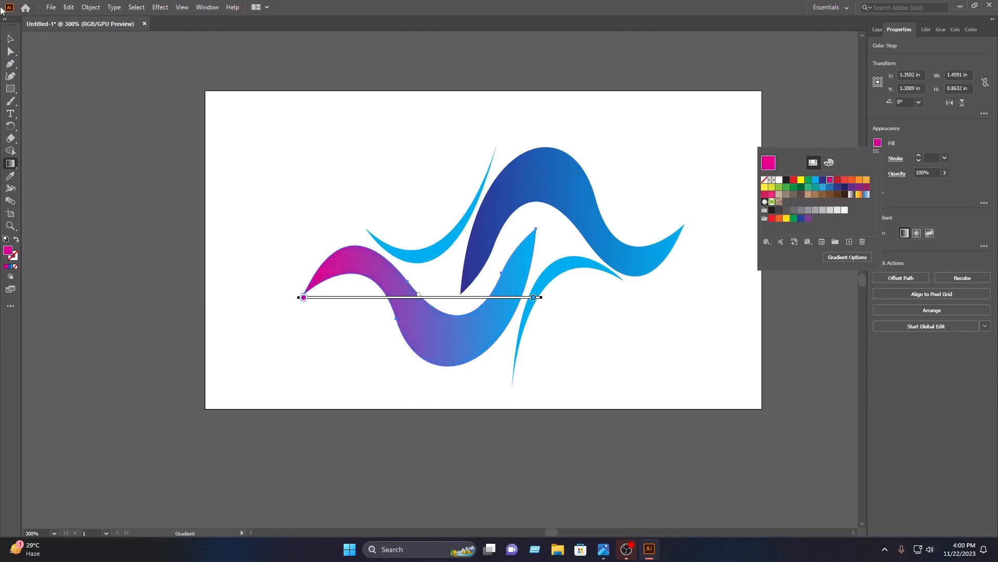
Apply the magenta-to-blue linear gradient to the upper-left crescent
left_click(13, 40)
key("v")
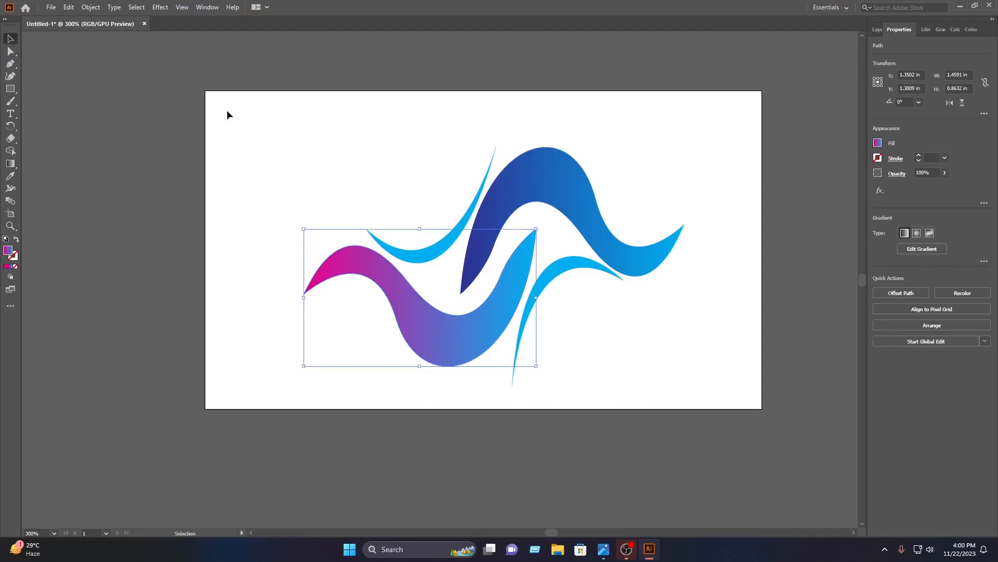
left_click(419, 192)
left_click(436, 237)
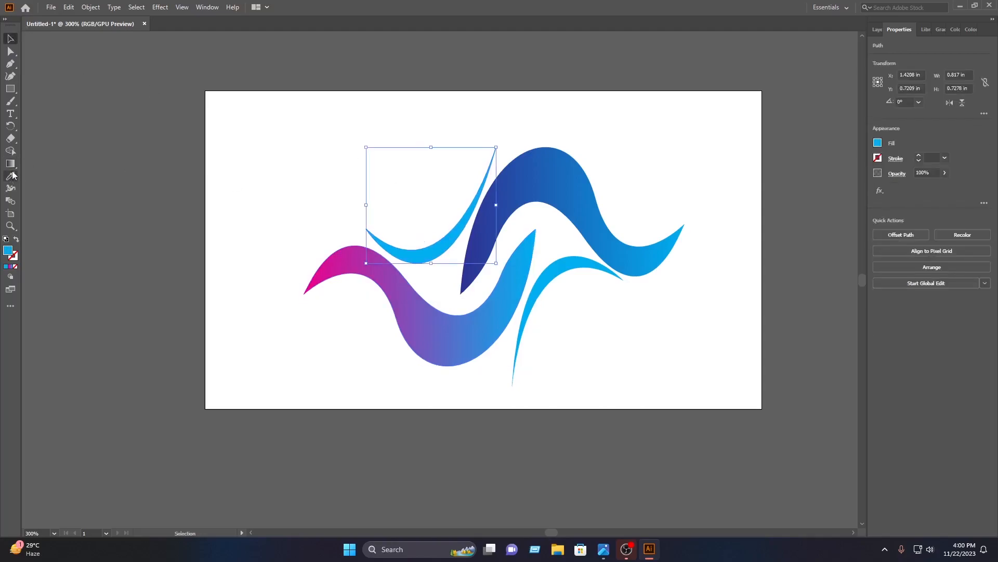
left_click(10, 164)
left_click(424, 254)
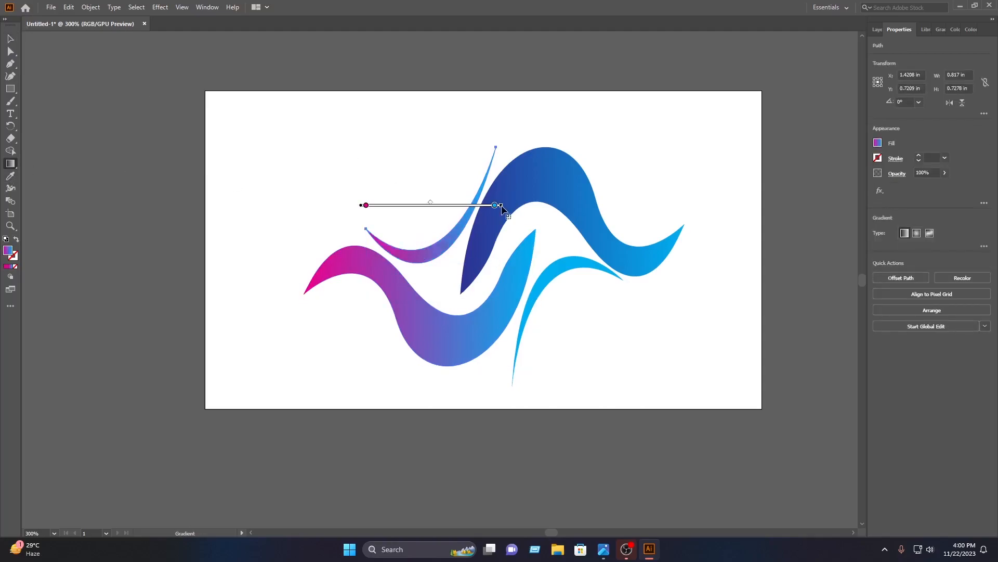
Set the left colour stop of the upper-left crescent's gradient to dark blue and deselect the shape
left_click(366, 205)
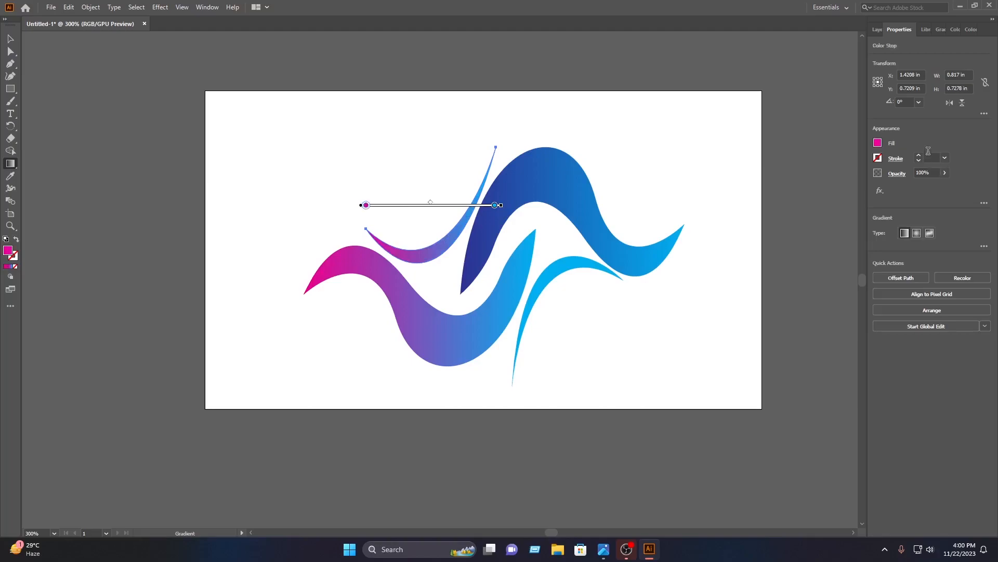
left_click(878, 143)
left_click(823, 180)
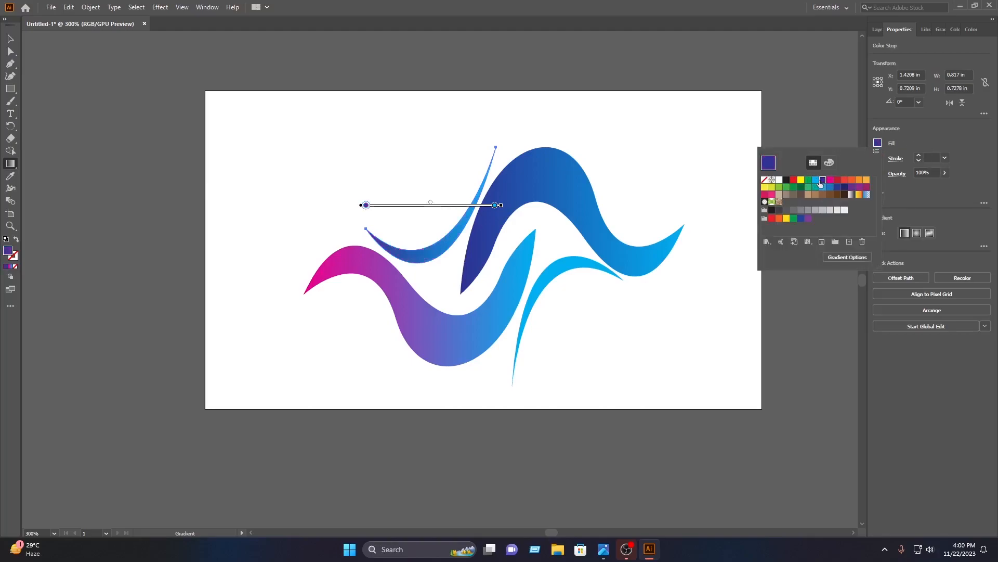
left_click(10, 39)
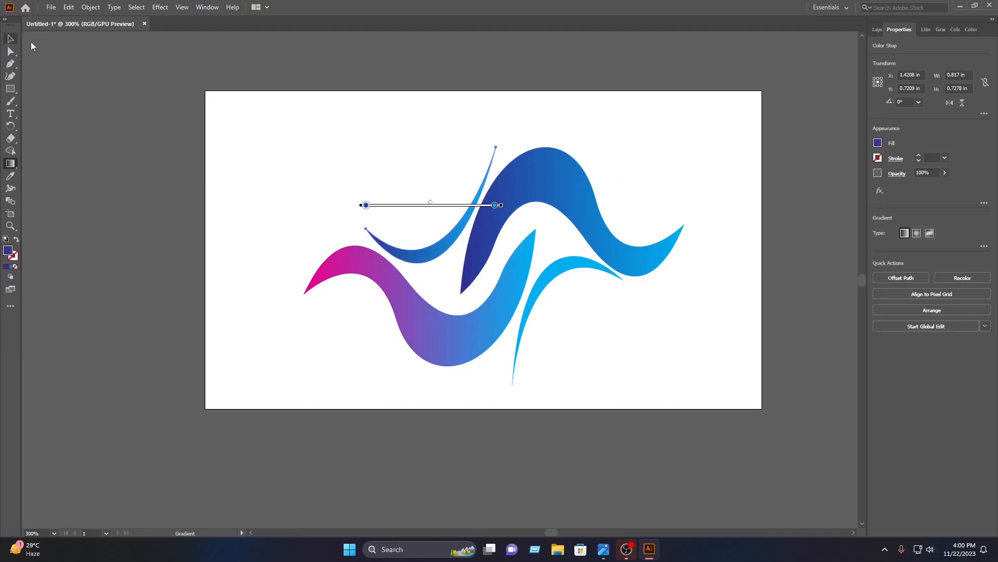
left_click(338, 136)
Apply the linear gradient to the lower-right crescent and set its left colour stop to magenta
left_click(551, 274)
left_click(10, 162)
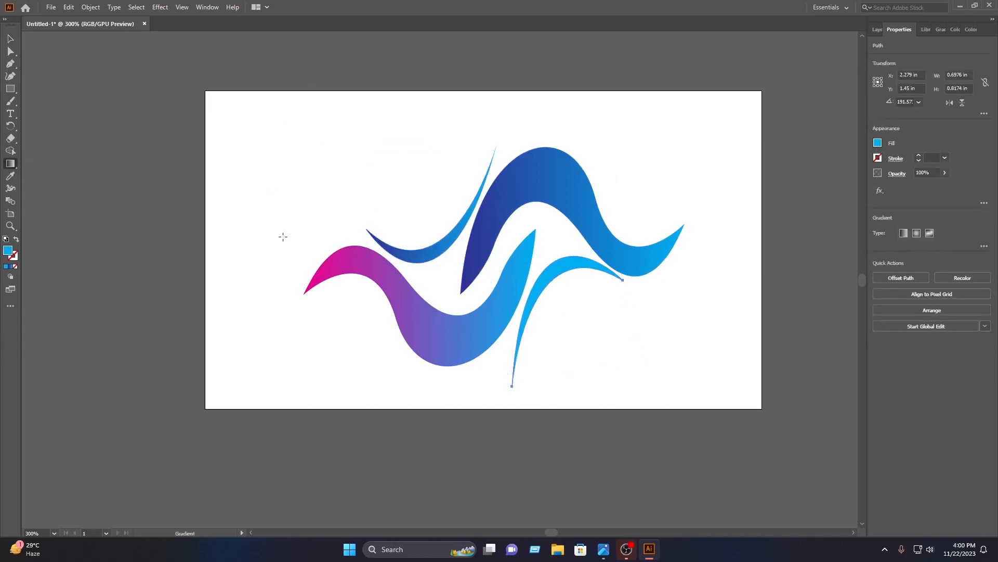
left_click(567, 265)
left_click(512, 321)
left_click(878, 143)
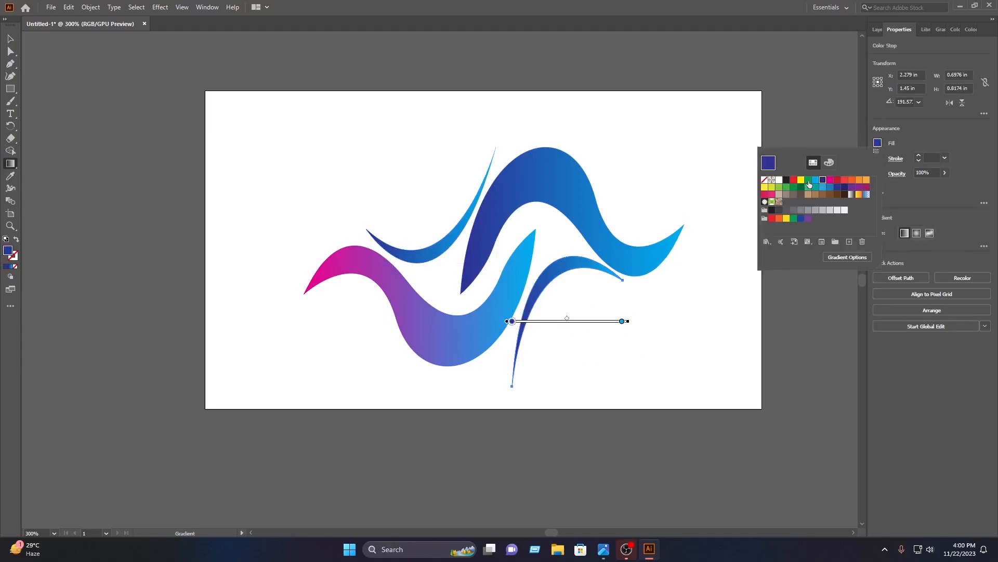
left_click(831, 180)
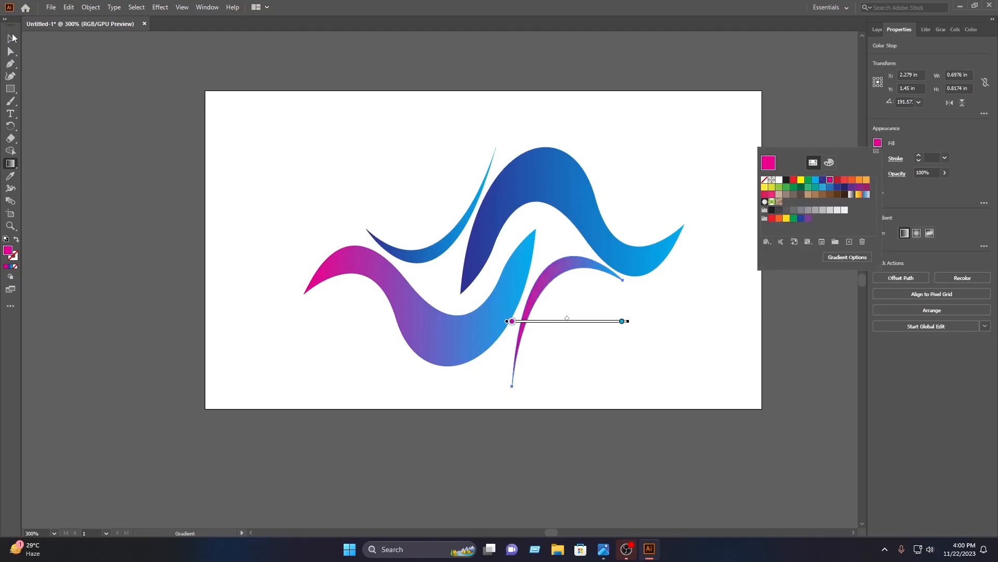
left_click(10, 37)
left_click(11, 38)
left_click(566, 356)
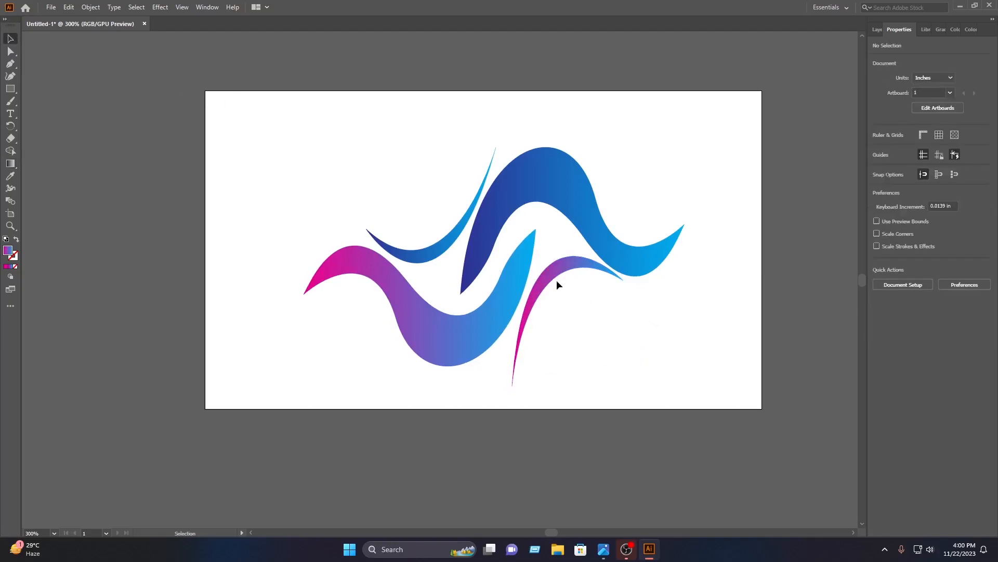
Select all four logo shapes and move them slightly upward to centre them on the artboard
left_click_drag(581, 348, 347, 177)
left_click_drag(517, 194, 519, 177)
left_click(565, 69)
Start exporting the logo to the Desktop as a PNG file named ghg
left_click(52, 7)
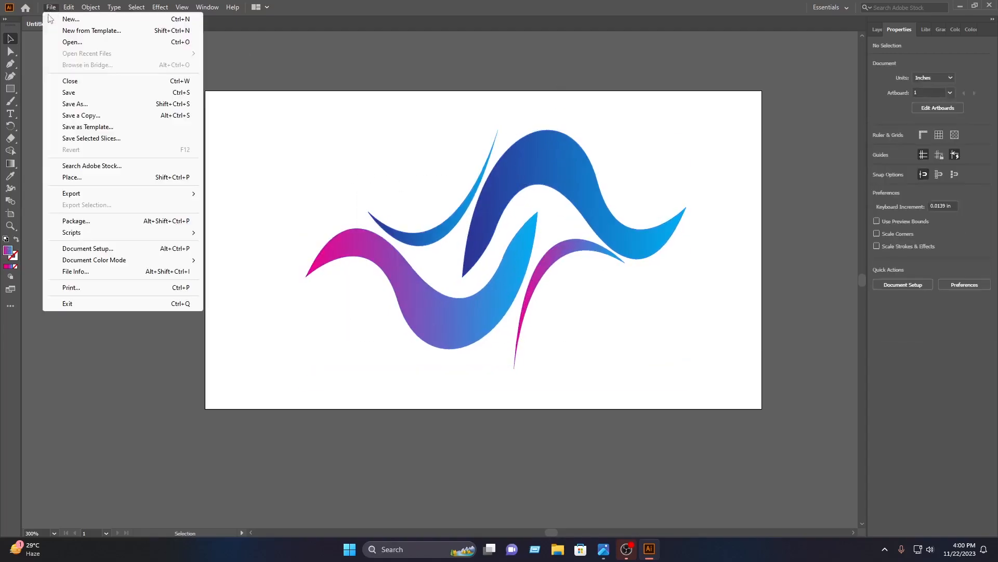
mouse_move(81, 195)
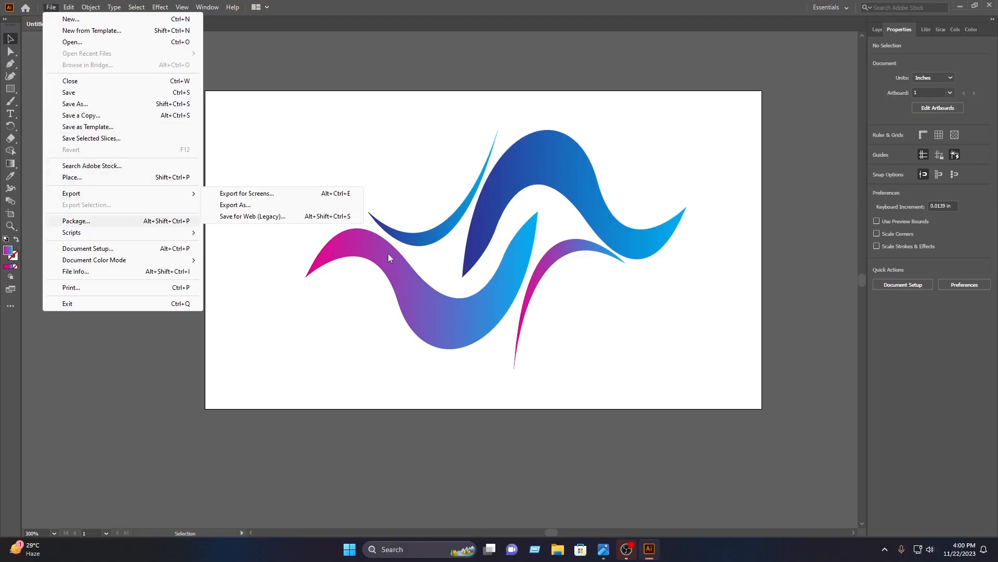
left_click(235, 204)
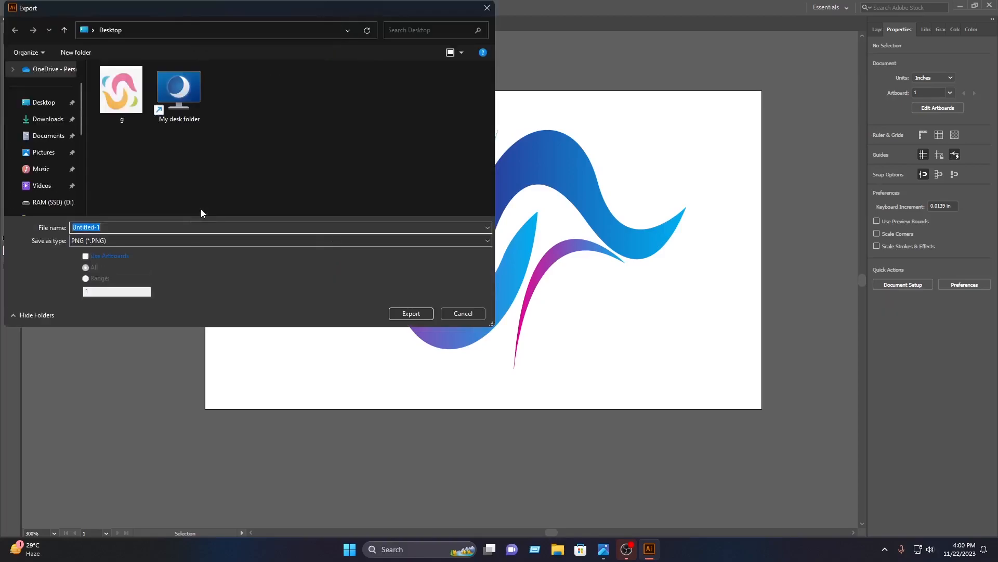
left_click(32, 102)
type("ghg")
left_click(124, 241)
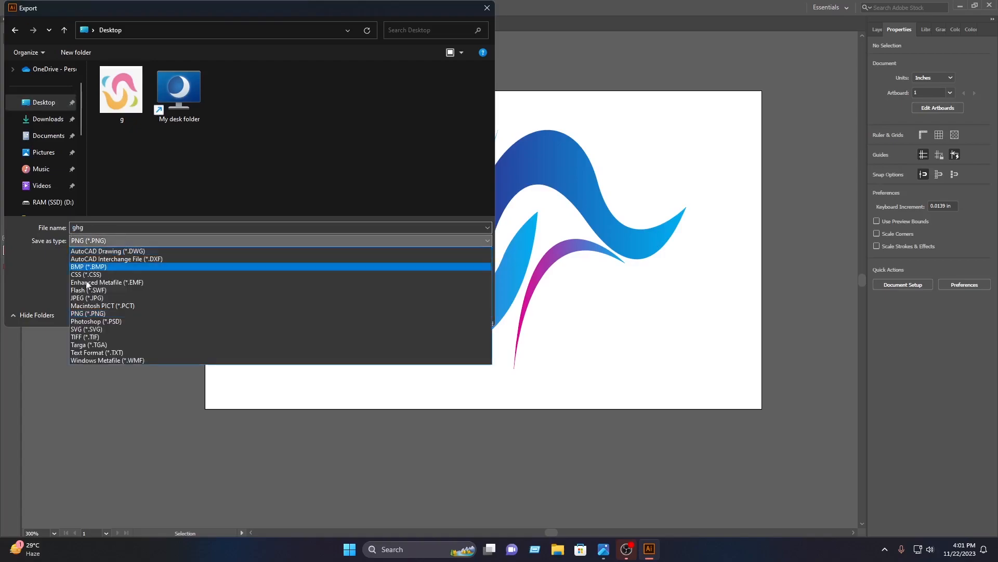
left_click(88, 313)
left_click(410, 313)
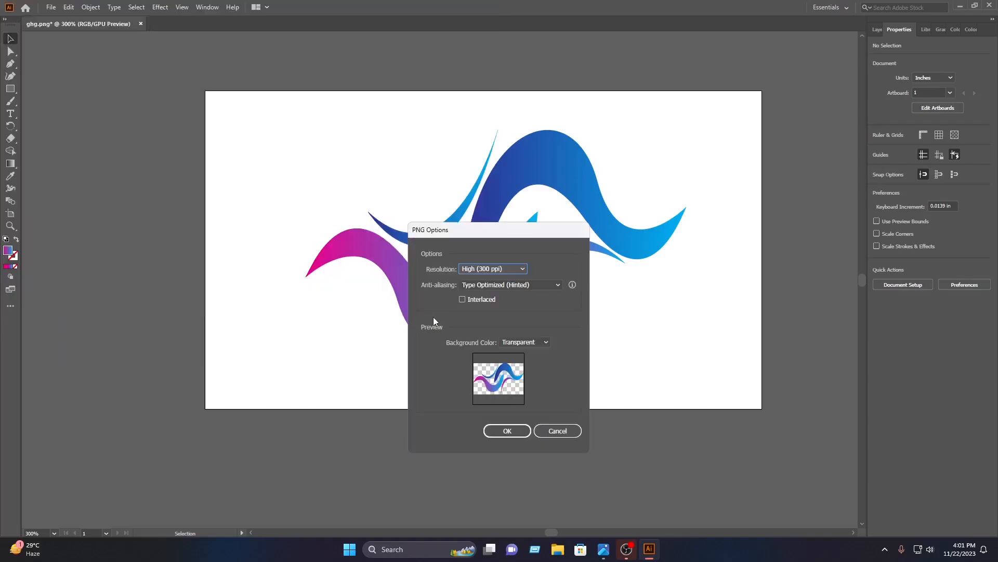
Set the PNG resolution to High (300 ppi) with a Transparent background and complete the export
left_click(495, 268)
left_click(495, 305)
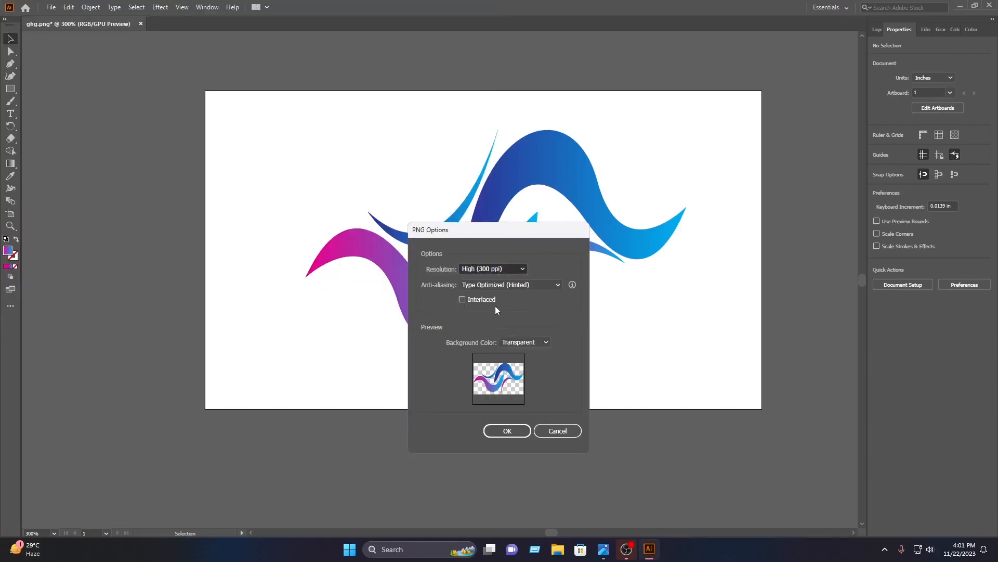
left_click(531, 343)
left_click(525, 354)
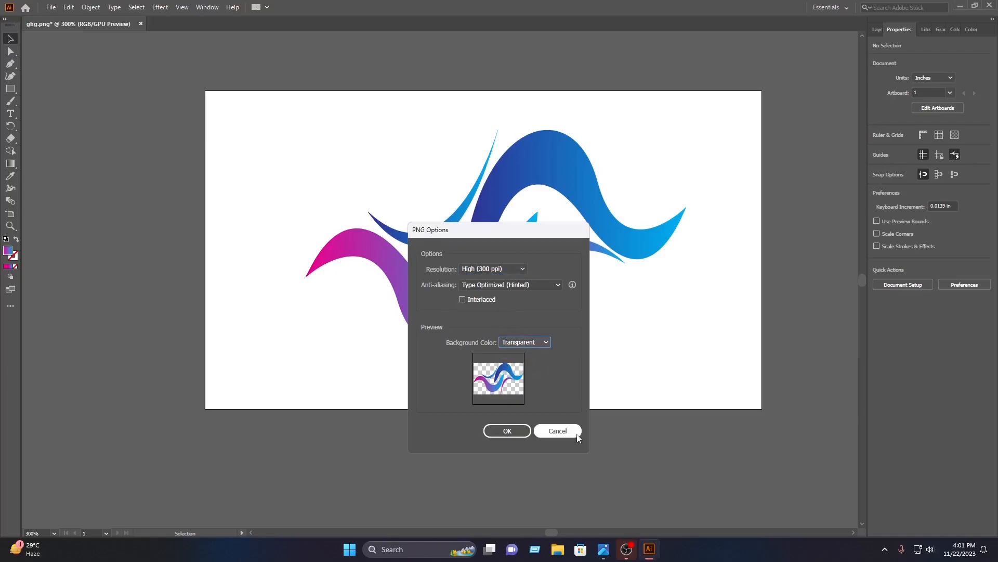
left_click(515, 430)
Switch to Photoshop and open the recent file Logo Mockup on panel wall.psd, leaving no layer selected
mouse_move(994, 138)
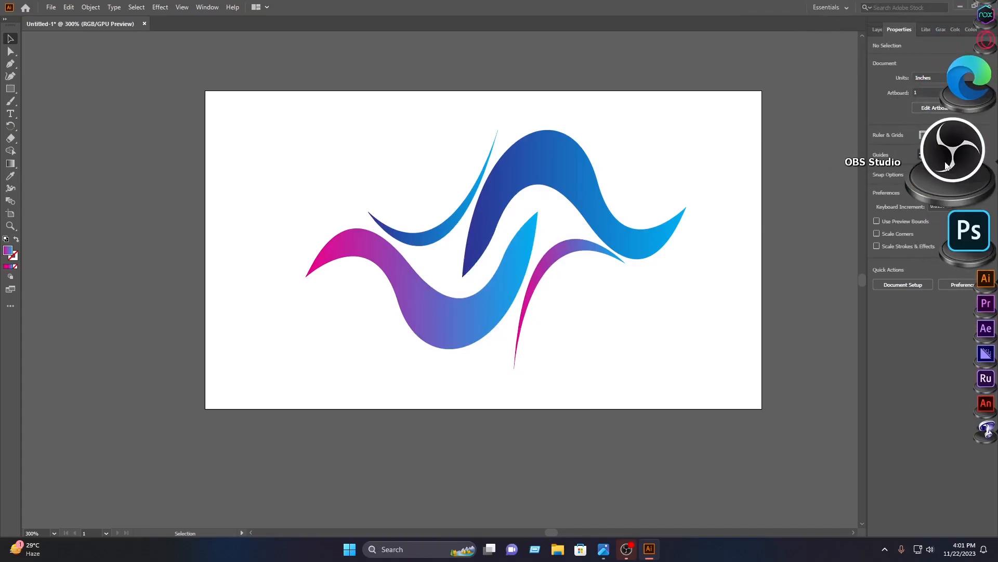
left_click(915, 180)
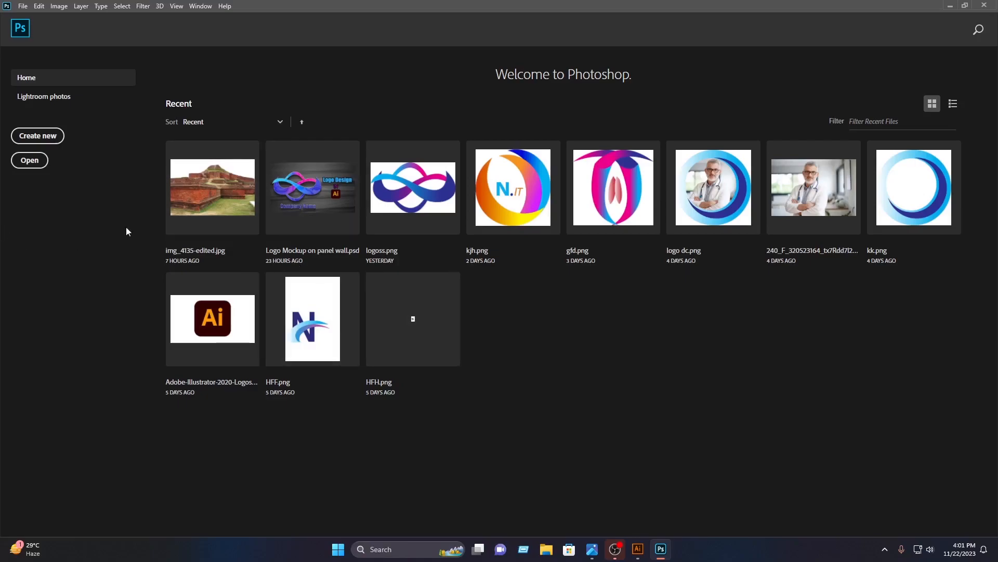
left_click(307, 186)
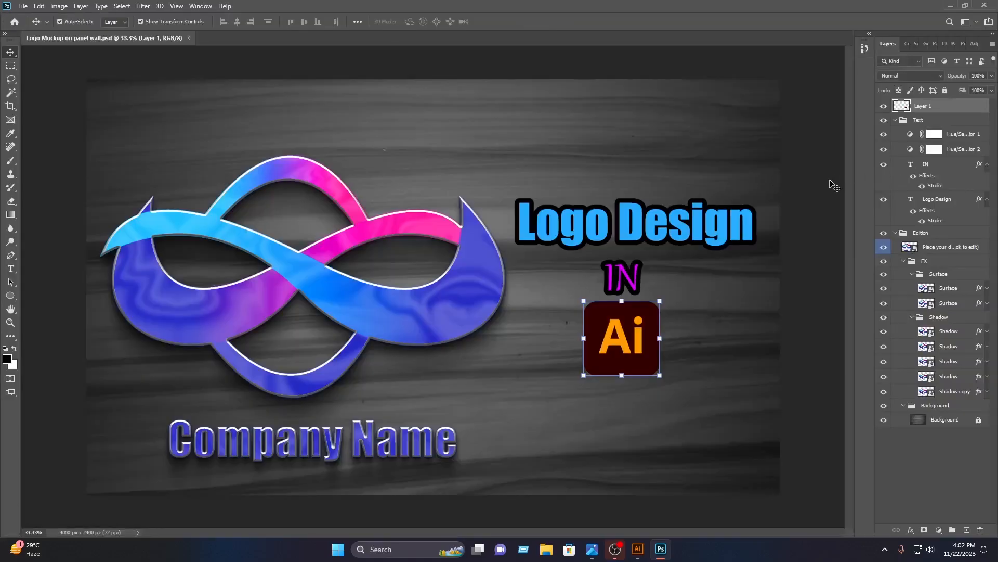
left_click(832, 184)
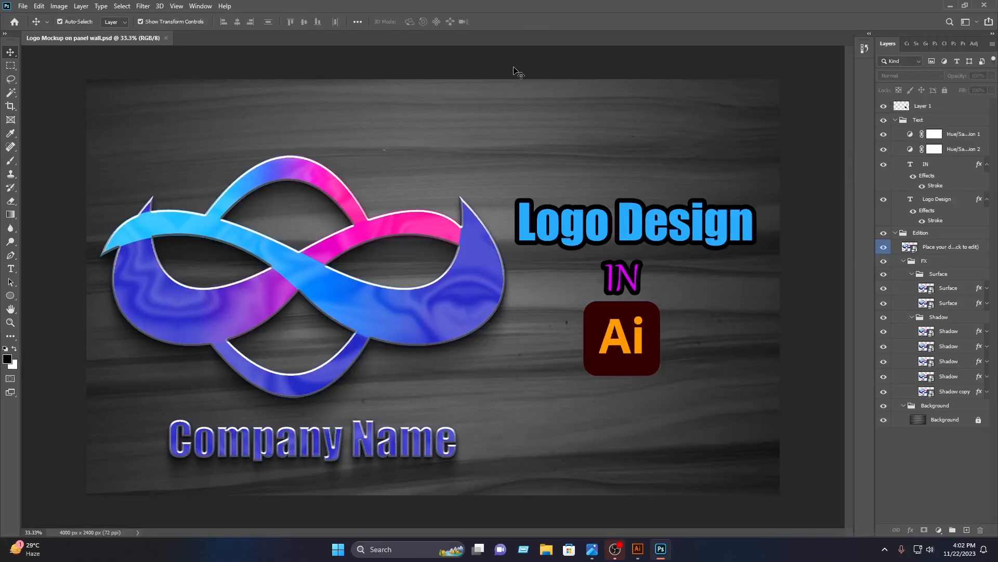
Open the exported ghg.png logo from the Desktop and deselect its layer
left_click(25, 6)
left_click(33, 24)
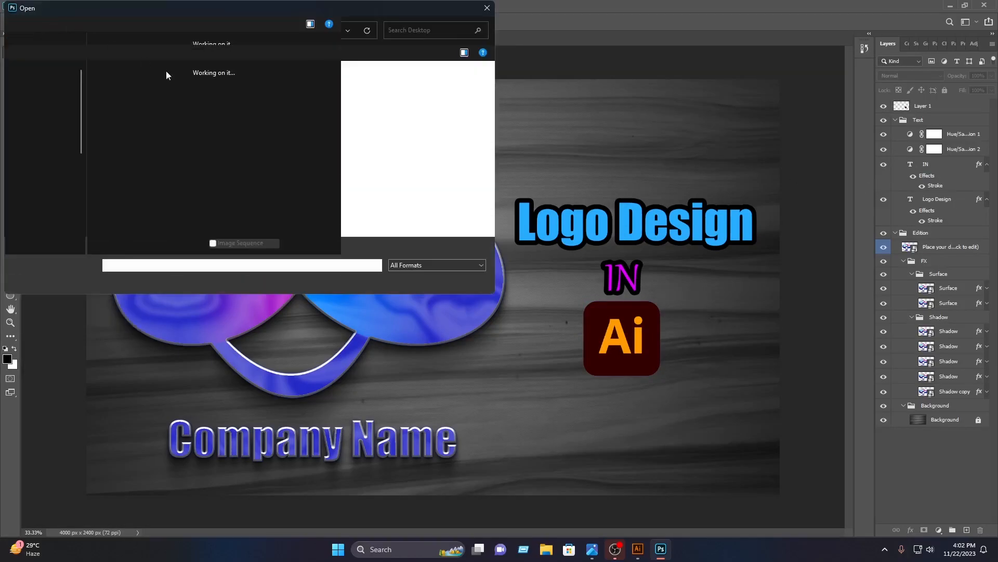
left_click(227, 105)
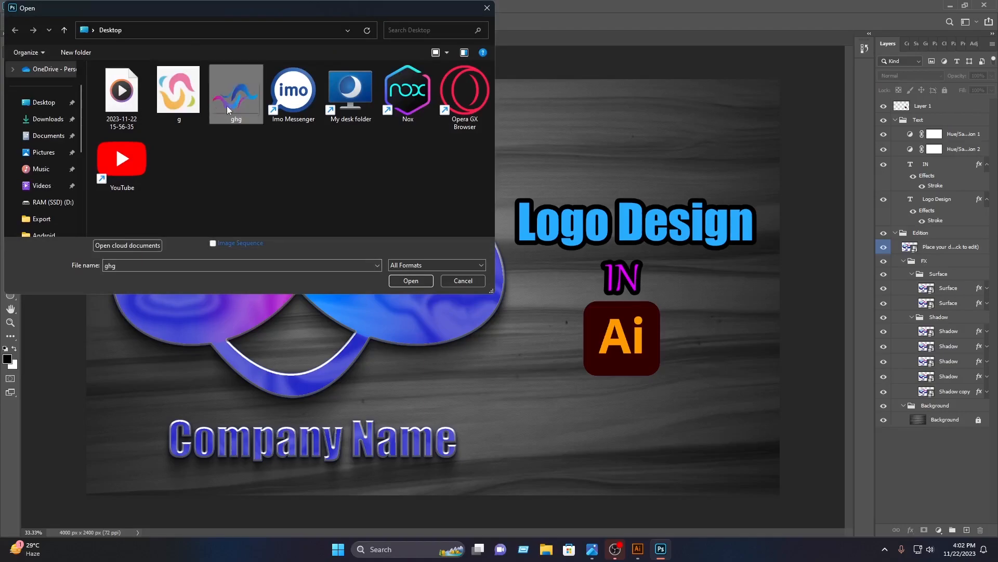
left_click(418, 287)
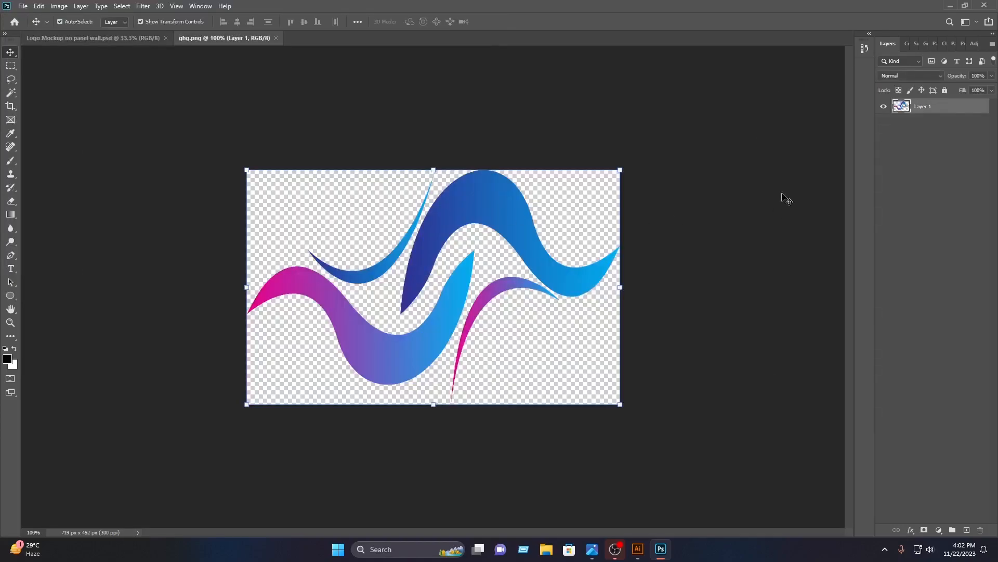
left_click(699, 176)
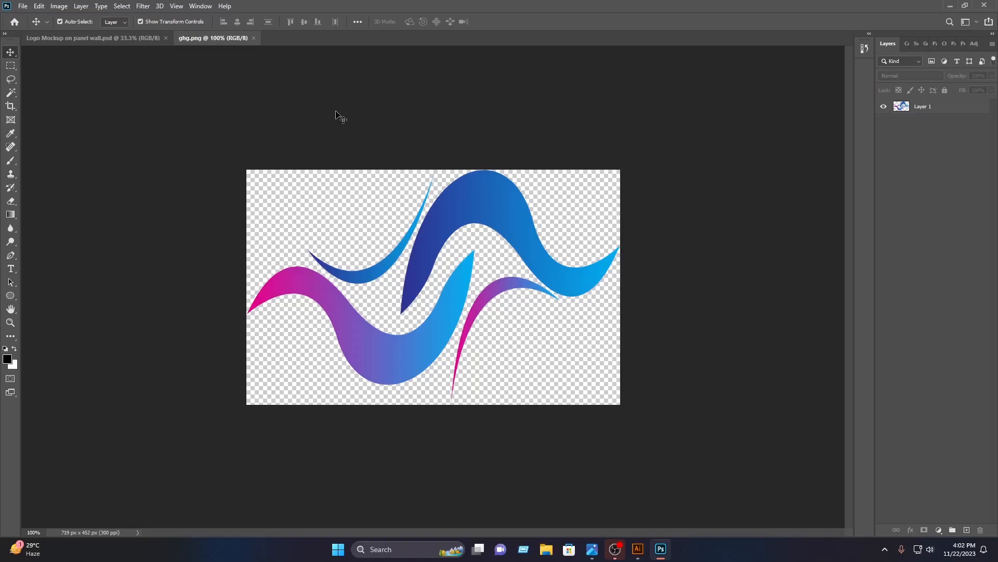
Open the mockup's "Place your design here" smart object and copy the wave logo from ghg.png into it
left_click(136, 40)
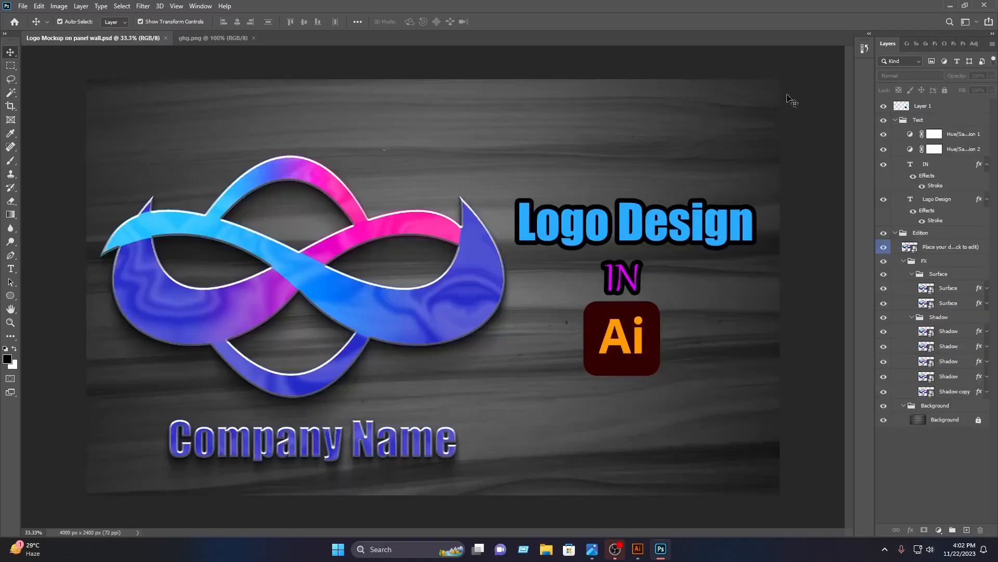
double_click(911, 248)
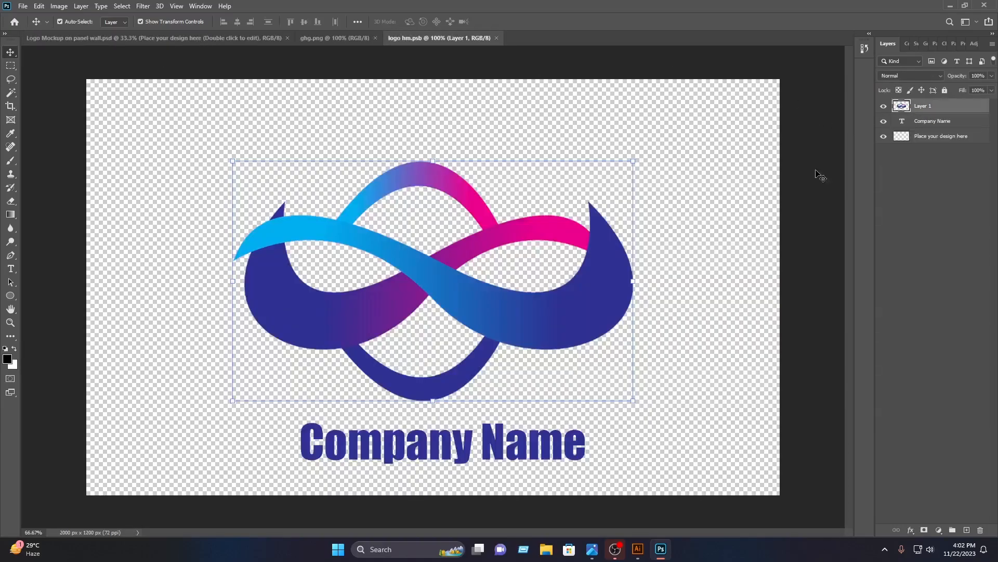
left_click(322, 39)
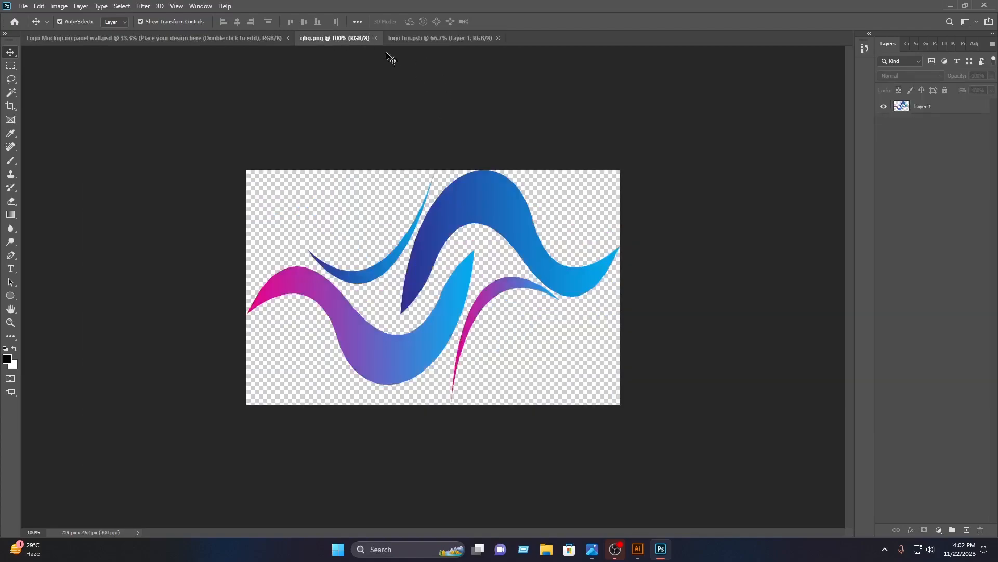
left_click(473, 212)
left_click_drag(472, 212, 686, 252)
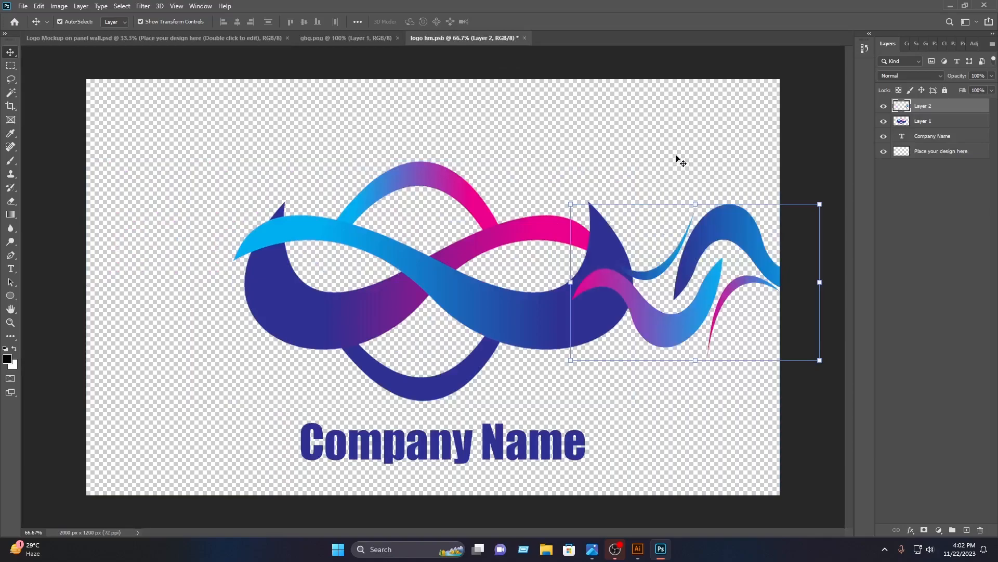
Delete the old infinity-shaped logo layer from the smart object
left_click(676, 156)
left_click(514, 324)
key("Delete")
Enlarge the new wave logo and position it centrally above the Company Name text
left_click_drag(691, 308, 370, 331)
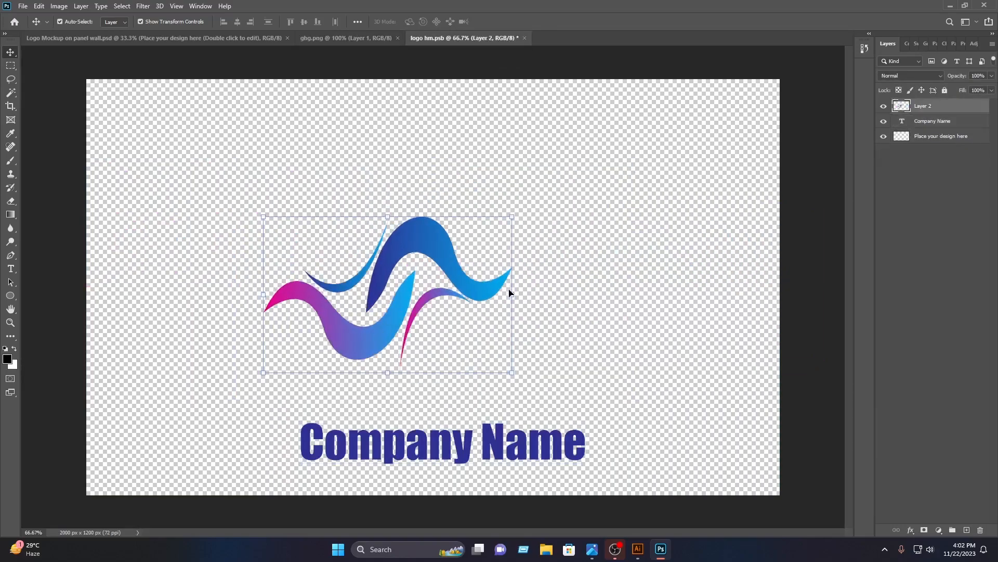
left_click_drag(592, 306, 697, 319)
left_click_drag(613, 274, 591, 244)
left_click_drag(679, 265, 657, 264)
left_click_drag(553, 239, 561, 243)
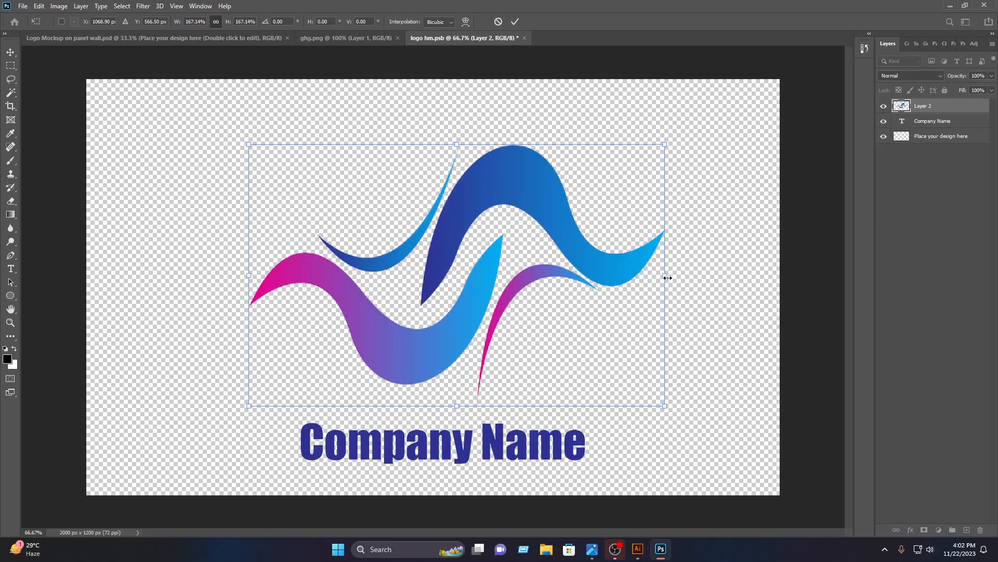
left_click_drag(668, 278, 658, 277)
left_click(515, 21)
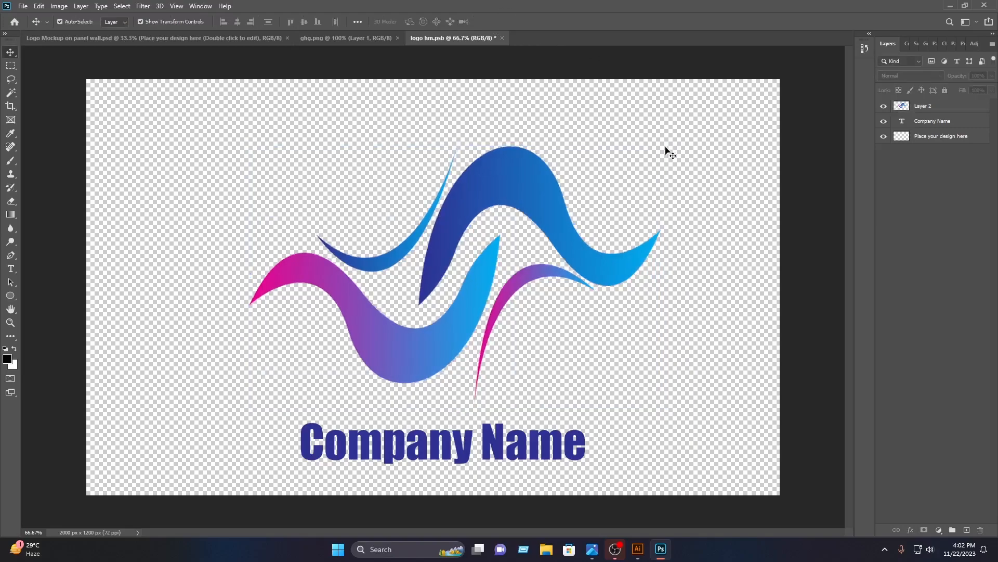
left_click_drag(557, 200, 550, 207)
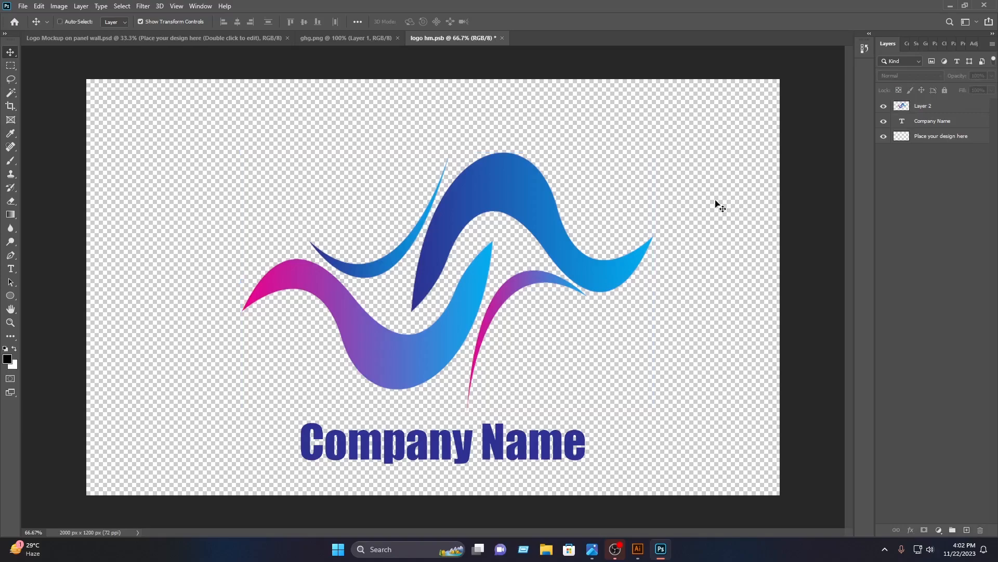
Save the smart object logo hm.psb, and close both it and ghg.png to return to the mockup
key("ctrl+s")
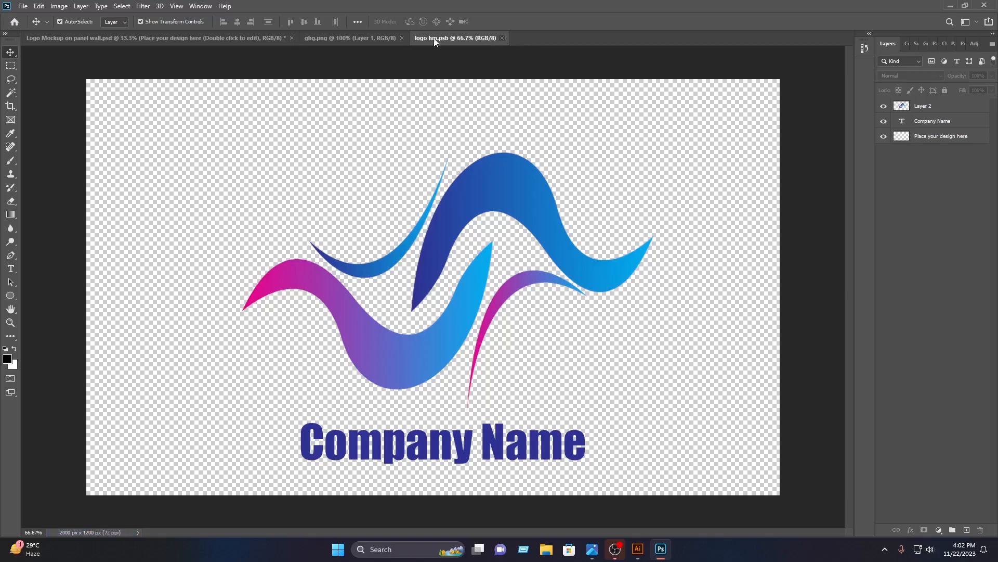
left_click(502, 38)
left_click(402, 38)
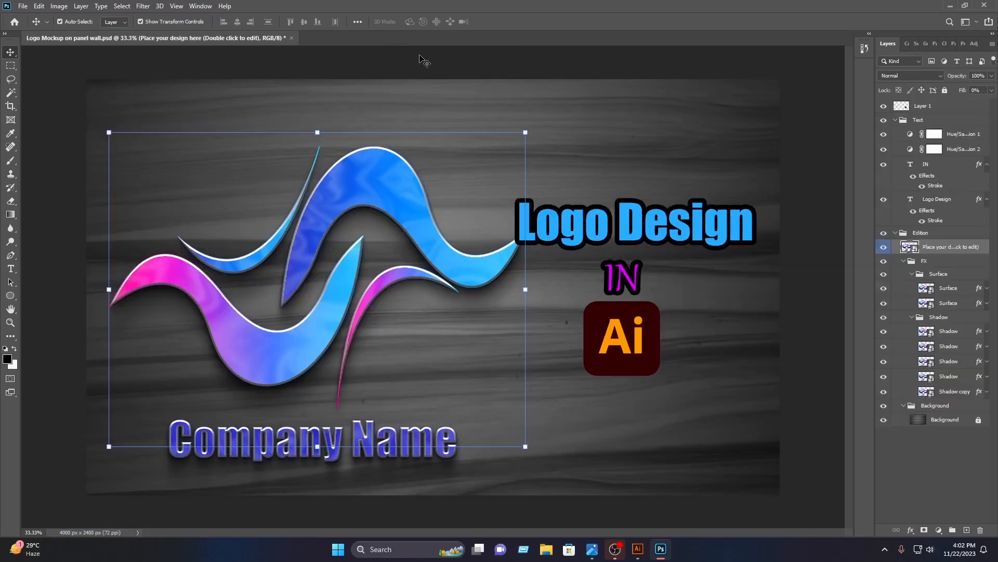
Select the Logo Design text, the IN text and the Ai icon together and shift them slightly to the right
left_click_drag(691, 390, 652, 213)
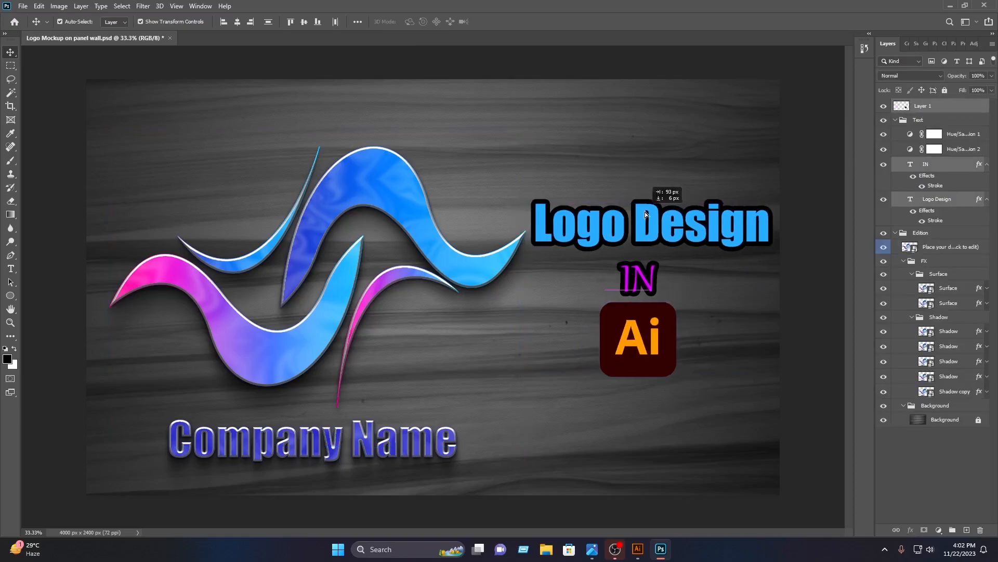